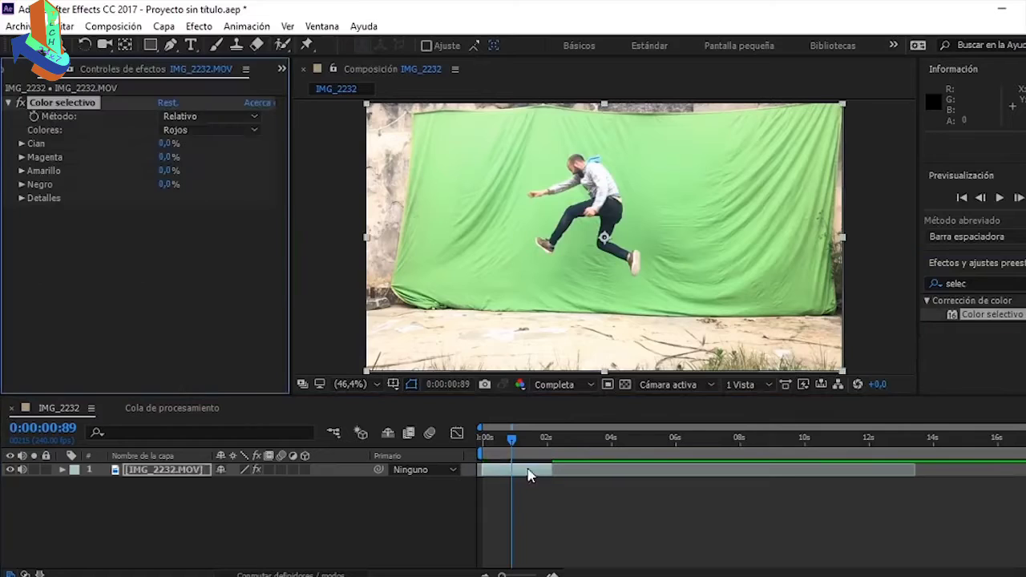
Set the Color selectivo effect to adjust Verdes, with Magenta at -100%
{"action": "left_click", "coordinate": [240, 130]}
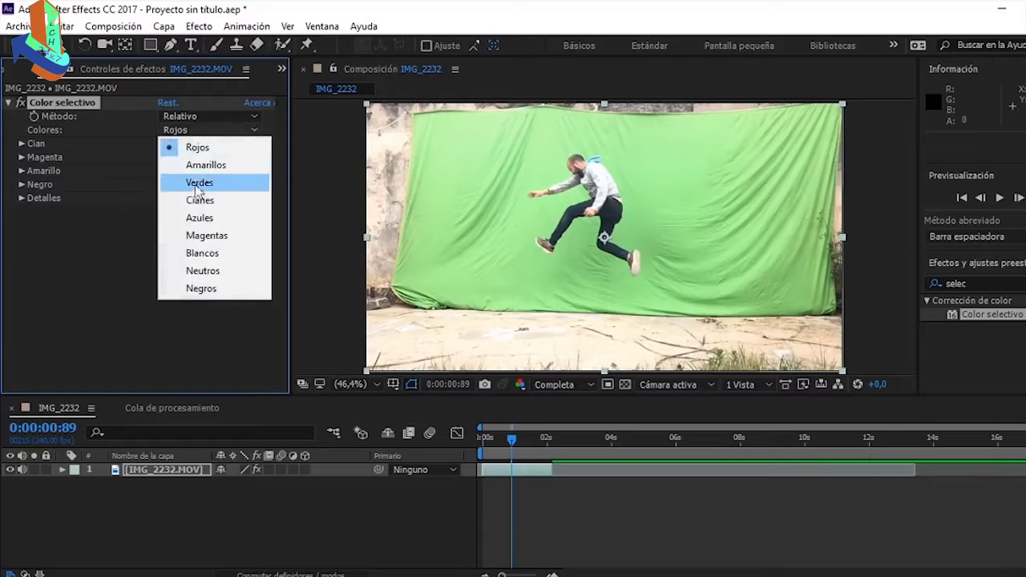
{"action": "left_click", "coordinate": [199, 183]}
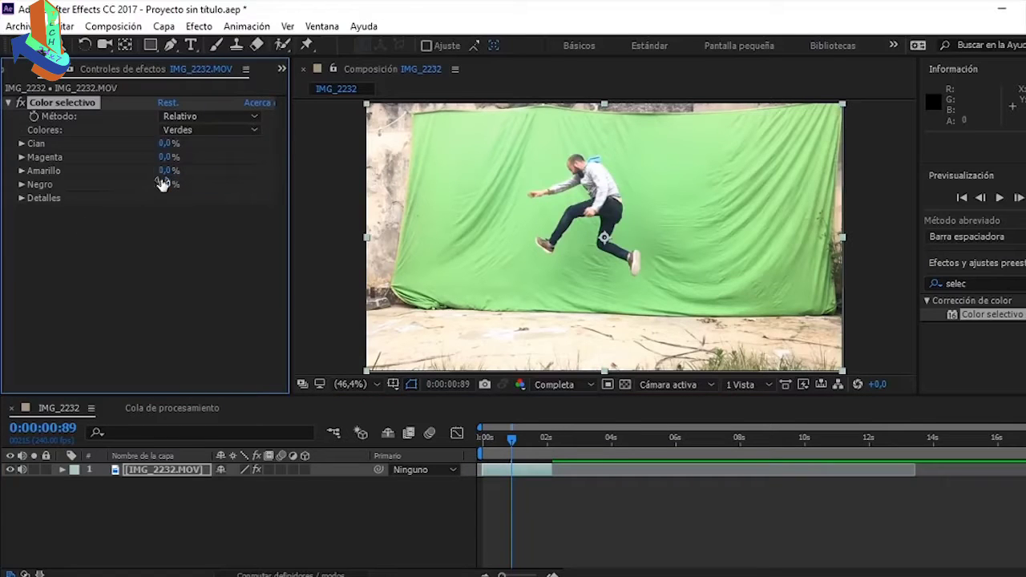
{"action": "left_click", "coordinate": [168, 157]}
{"action": "type", "text": "-100"}
{"action": "key", "text": "Return"}
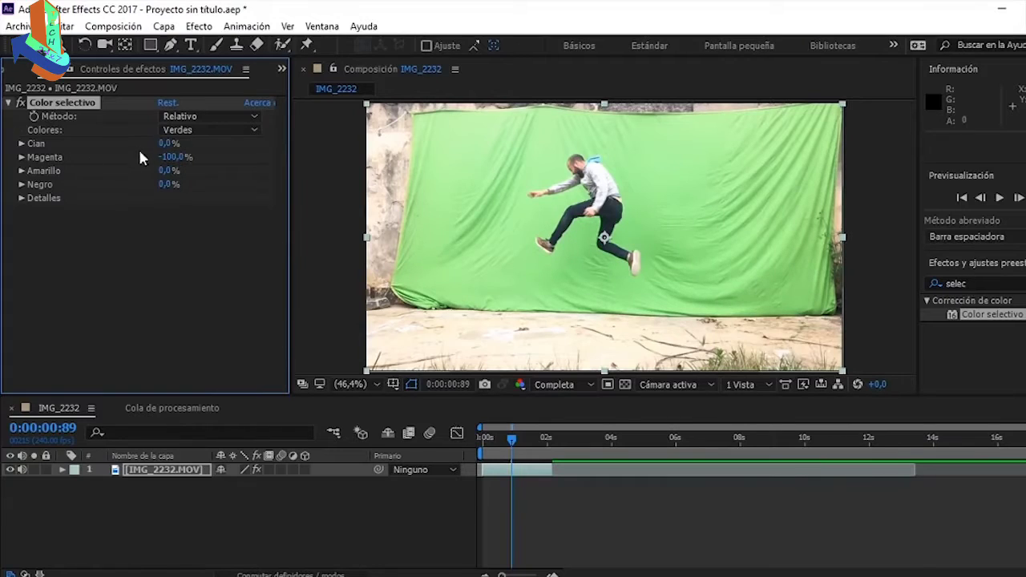
Set Cian to 99%, Amarillo to 99% and Negro to 100% for the greens in Color selectivo
{"action": "left_click_drag", "start_coordinate": [164, 144], "coordinate": [300, 143]}
{"action": "left_click_drag", "start_coordinate": [164, 171], "coordinate": [304, 172]}
{"action": "left_click_drag", "start_coordinate": [165, 184], "coordinate": [383, 189]}
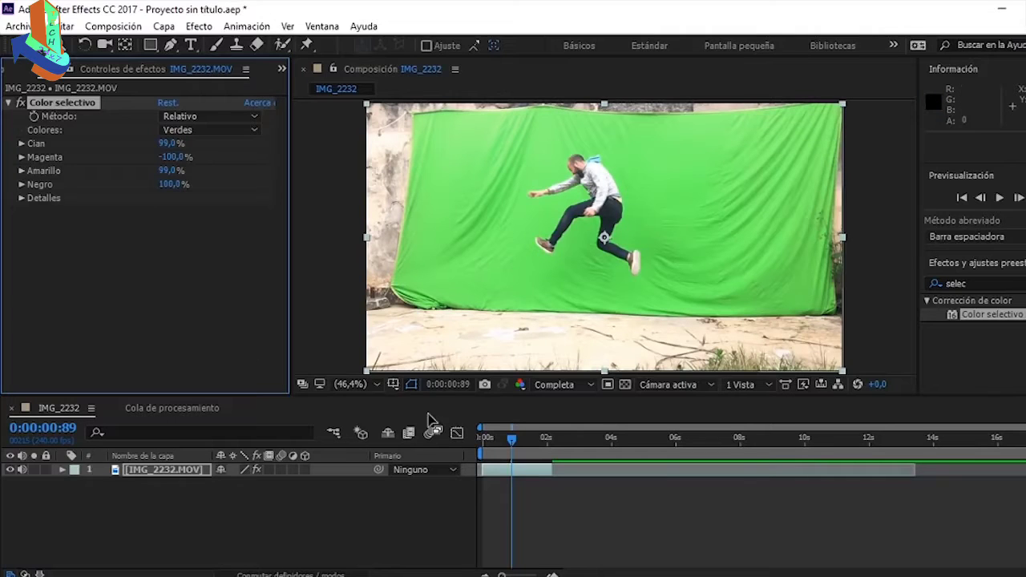
{"action": "left_click", "coordinate": [553, 513]}
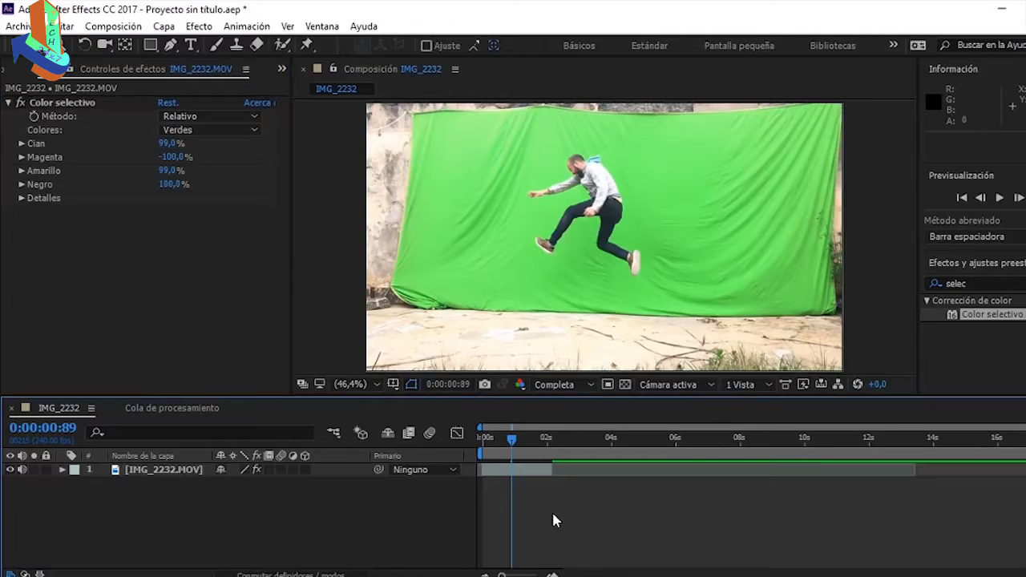
Save the project on the desktop under the name Big Jump
{"action": "left_click", "coordinate": [20, 26]}
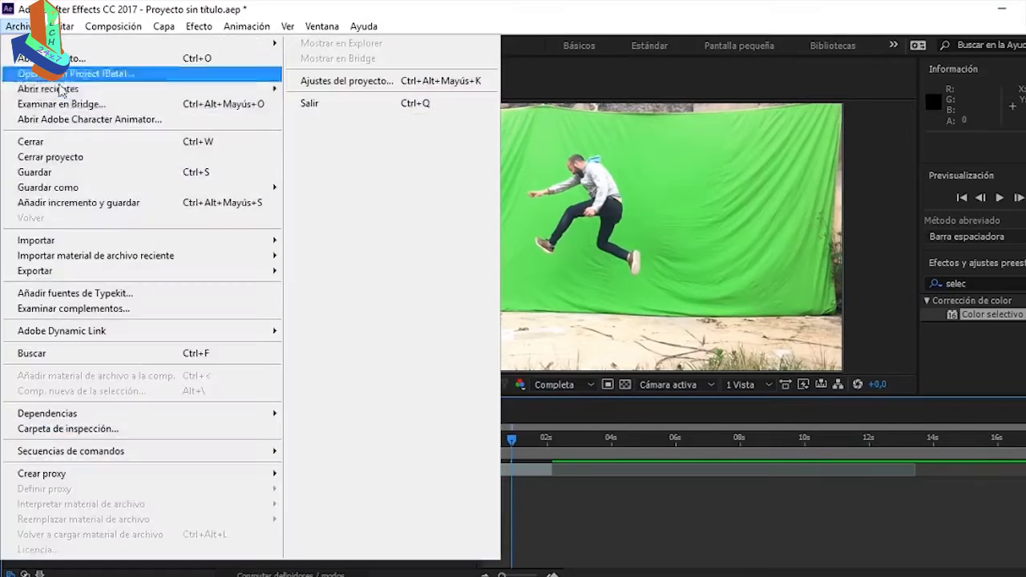
{"action": "mouse_move", "coordinate": [212, 193]}
{"action": "left_click", "coordinate": [341, 189]}
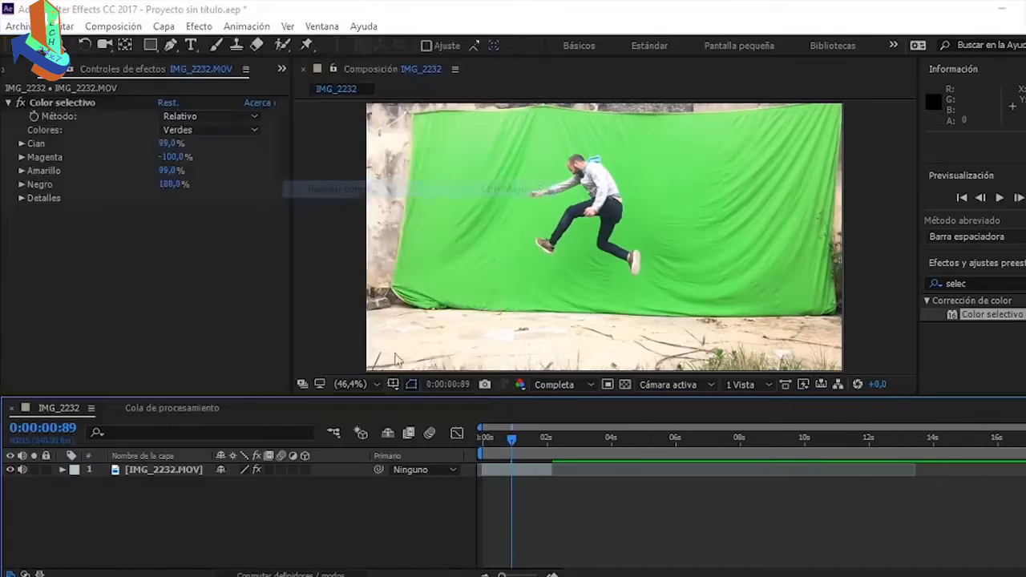
{"action": "type", "text": "Big Jump"}
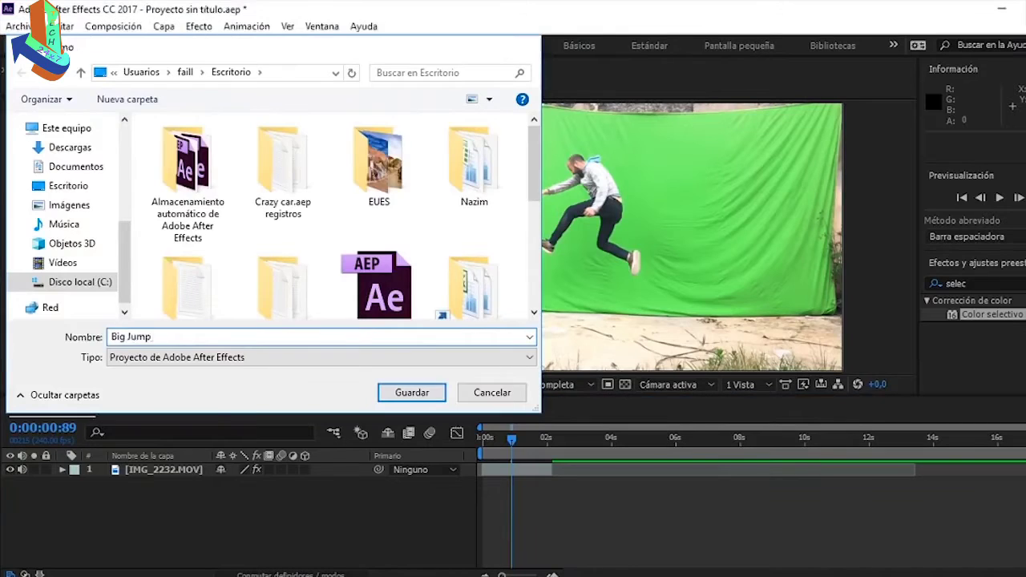
{"action": "key", "text": "Return"}
Search the effects for "primat" and apply Primatte Keyer to the IMG_2232.MOV layer
{"action": "left_click", "coordinate": [979, 284]}
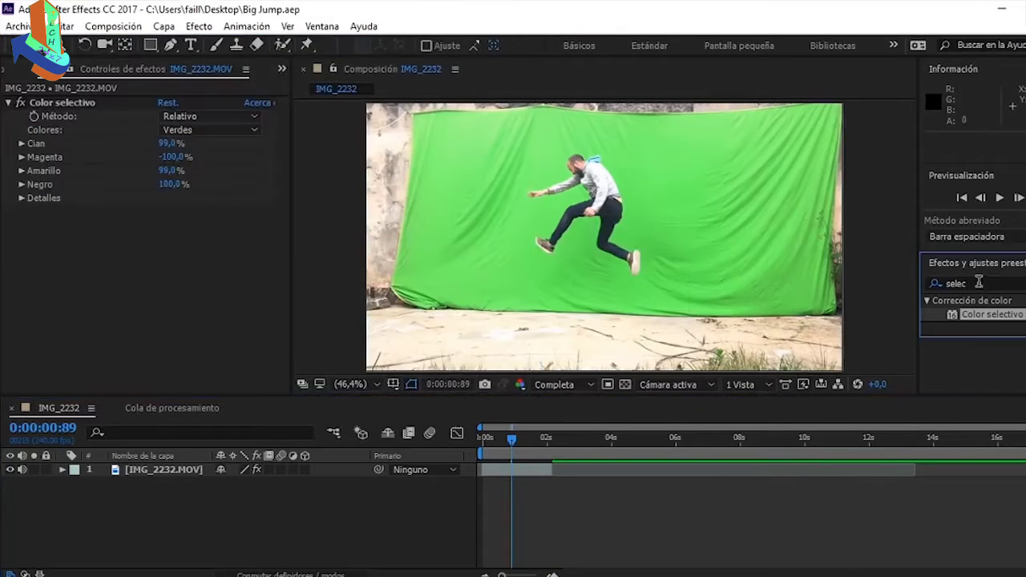
{"action": "left_click", "coordinate": [873, 496]}
{"action": "left_click_drag", "start_coordinate": [974, 284], "coordinate": [874, 288]}
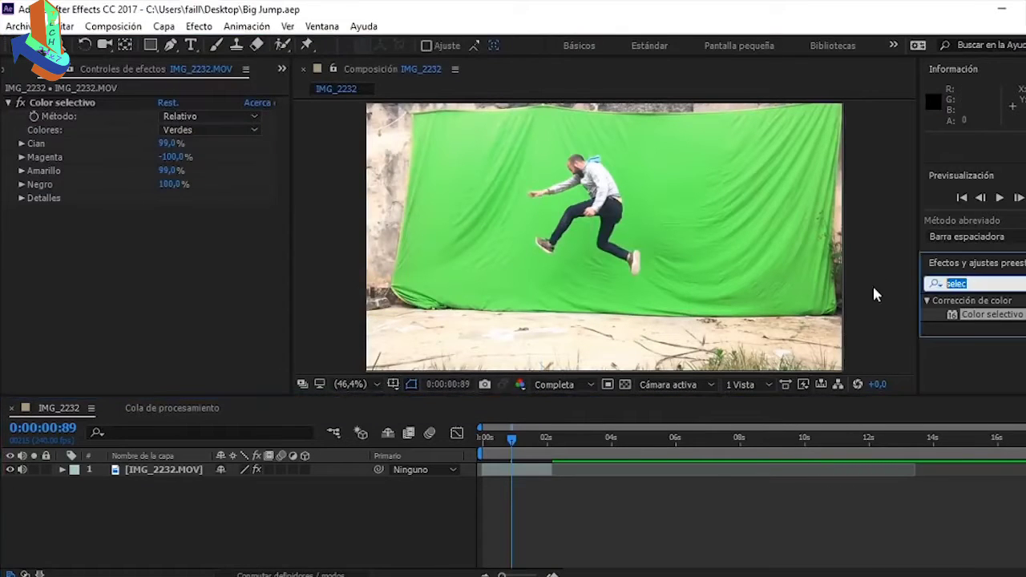
{"action": "type", "text": "primat"}
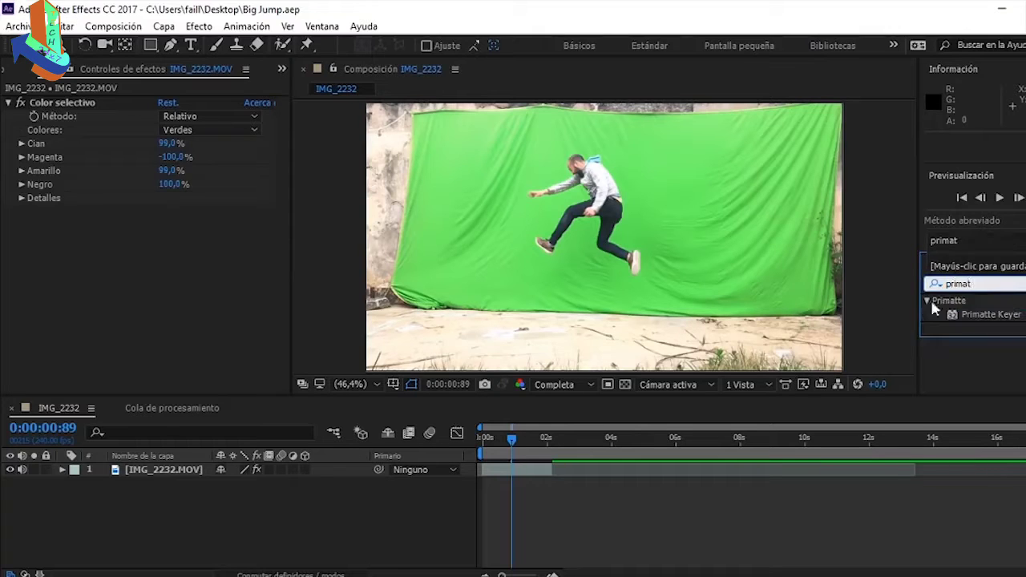
{"action": "left_click_drag", "start_coordinate": [995, 317], "coordinate": [513, 475]}
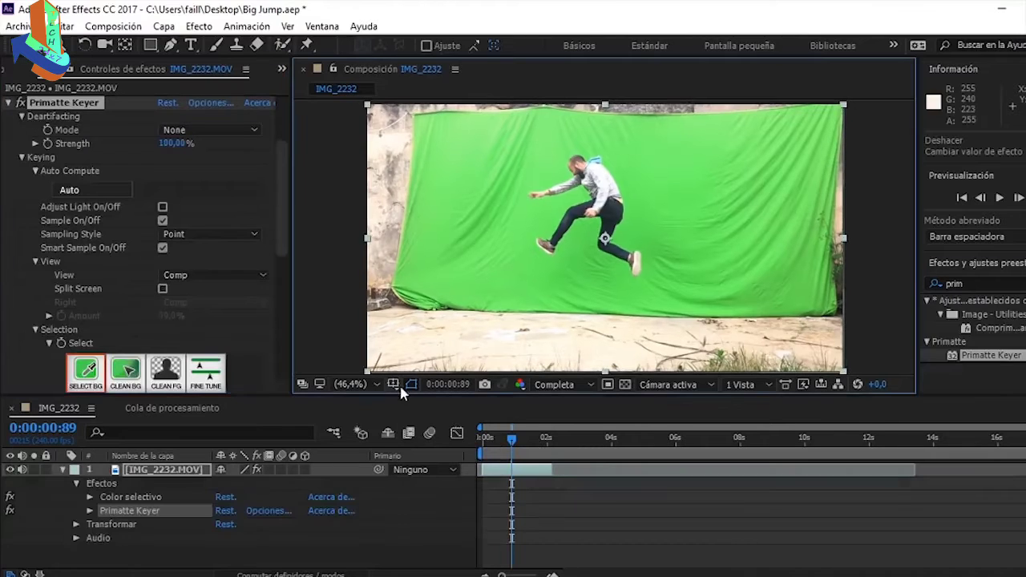
Sample the green backdrop beside the jumper as Primatte's background colour and set its View to Matte
{"action": "left_click", "coordinate": [537, 219]}
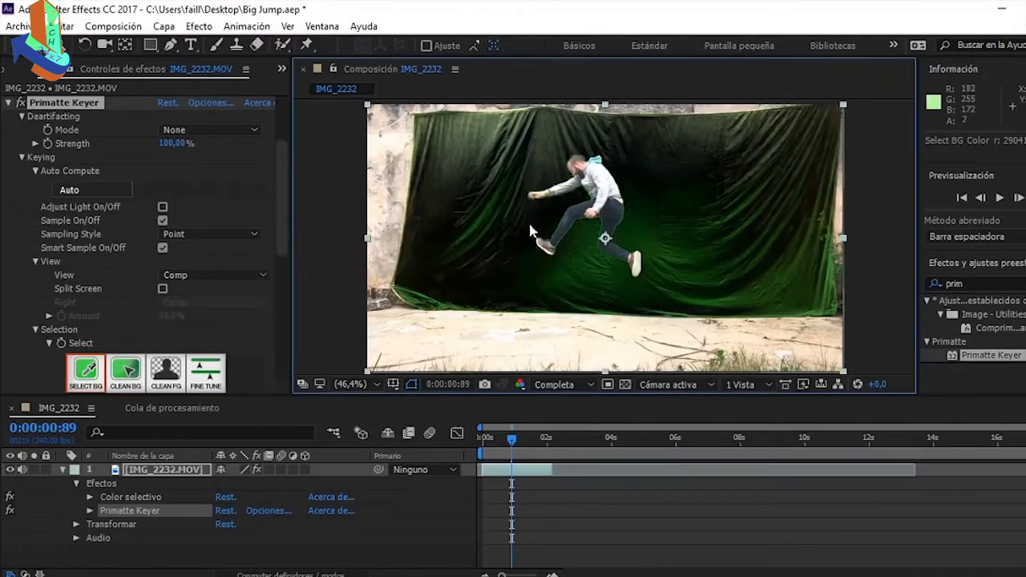
{"action": "left_click", "coordinate": [196, 275]}
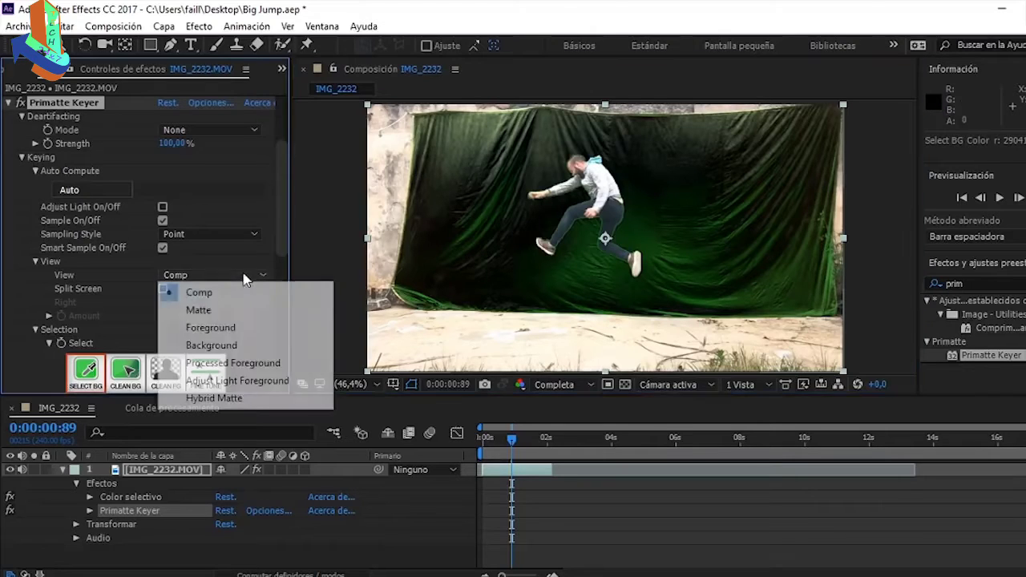
{"action": "left_click", "coordinate": [243, 312]}
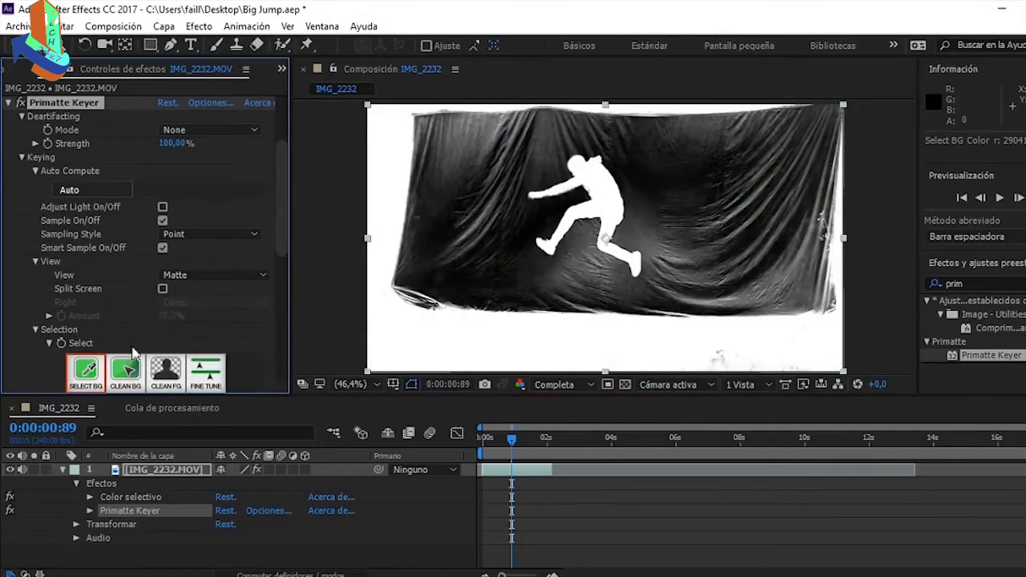
Clean the grey noise from the backdrop in the matte with Clean BG strokes on both sides of the jumper
{"action": "left_click", "coordinate": [129, 370]}
{"action": "mouse_move", "coordinate": [491, 147]}
{"action": "left_mouse_down"}
{"action": "mouse_move", "coordinate": [459, 185]}
{"action": "mouse_move", "coordinate": [478, 143]}
{"action": "mouse_move", "coordinate": [564, 277]}
{"action": "mouse_move", "coordinate": [782, 275]}
{"action": "mouse_move", "coordinate": [756, 219]}
{"action": "mouse_move", "coordinate": [657, 224]}
{"action": "left_mouse_up"}
{"action": "scroll", "coordinate": [640, 225], "scroll_direction": "up", "scroll_amount": 3}
{"action": "scroll", "coordinate": [676, 234], "scroll_direction": "down", "scroll_amount": 2}
{"action": "mouse_move", "coordinate": [465, 172]}
{"action": "left_mouse_down"}
{"action": "mouse_move", "coordinate": [454, 241]}
{"action": "mouse_move", "coordinate": [521, 284]}
{"action": "left_mouse_up"}
{"action": "mouse_move", "coordinate": [695, 121]}
{"action": "left_mouse_down"}
{"action": "mouse_move", "coordinate": [632, 226]}
{"action": "mouse_move", "coordinate": [801, 284]}
{"action": "mouse_move", "coordinate": [808, 338]}
{"action": "left_mouse_up"}
{"action": "scroll", "coordinate": [569, 253], "scroll_direction": "up", "scroll_amount": 2}
{"action": "left_click_drag", "start_coordinate": [584, 175], "coordinate": [512, 232]}
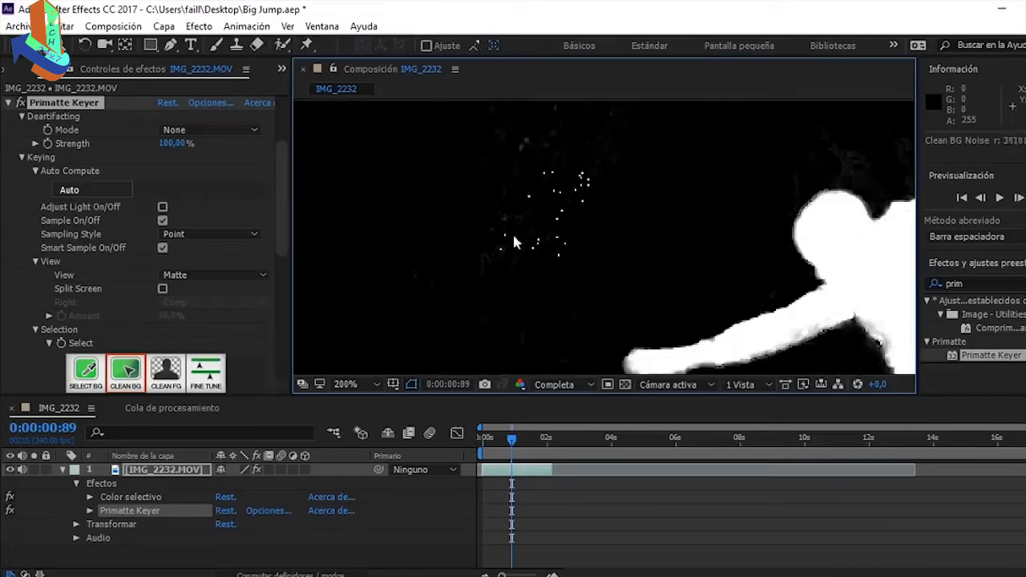
{"action": "scroll", "coordinate": [559, 131], "scroll_direction": "down", "scroll_amount": 2}
Start a Pen mask on the footage layer, placing points down the backdrop's left edge to its lower-left corner
{"action": "left_click", "coordinate": [170, 45]}
{"action": "left_click", "coordinate": [480, 125]}
{"action": "left_click", "coordinate": [446, 149]}
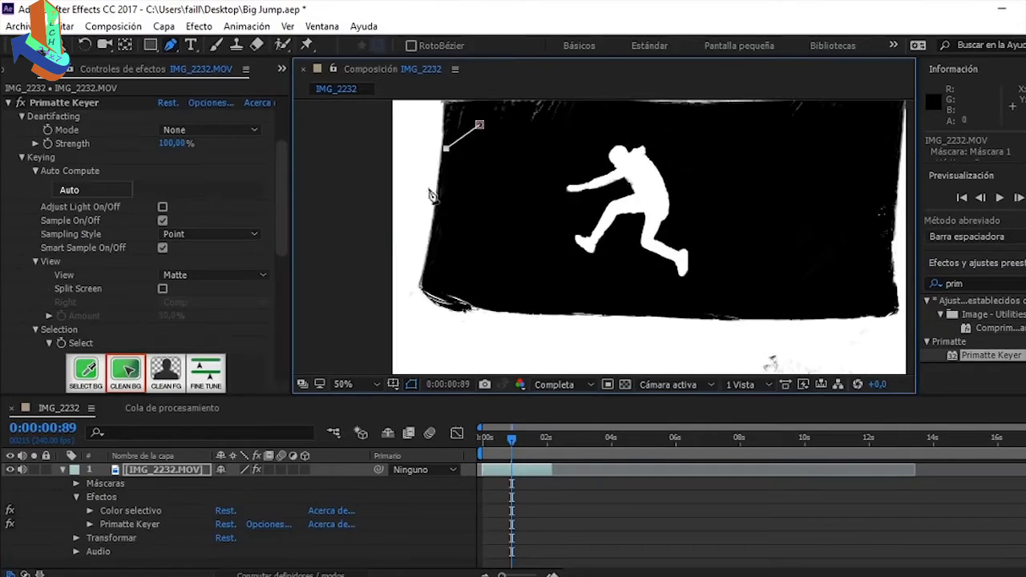
{"action": "left_click", "coordinate": [437, 218]}
{"action": "left_click", "coordinate": [432, 264]}
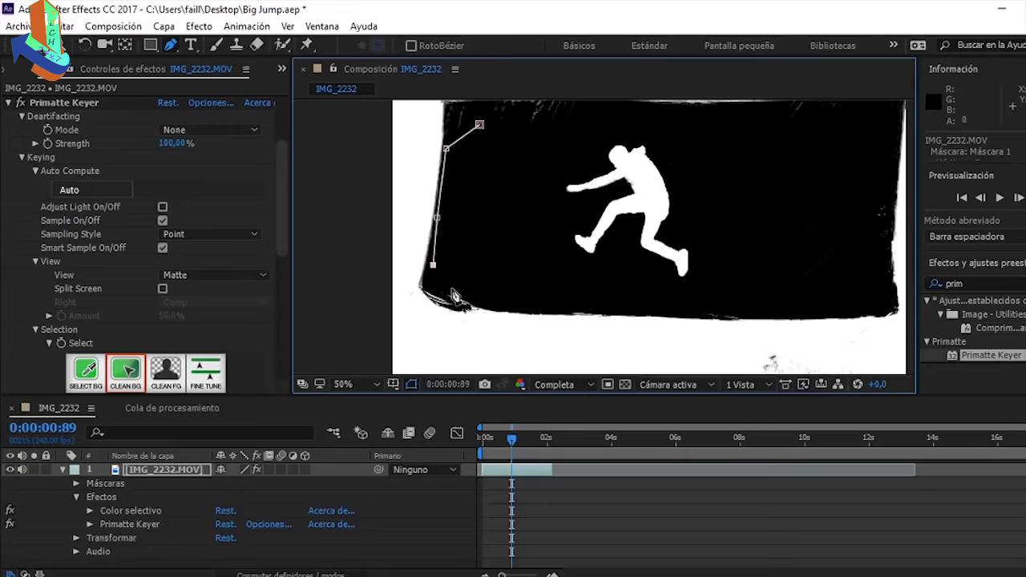
{"action": "left_click", "coordinate": [424, 293]}
{"action": "left_click", "coordinate": [463, 306]}
{"action": "left_click", "coordinate": [644, 315]}
{"action": "left_click", "coordinate": [765, 313]}
{"action": "key", "text": "ctrl+z"}
{"action": "key", "text": "ctrl+z"}
{"action": "key", "text": "ctrl+z"}
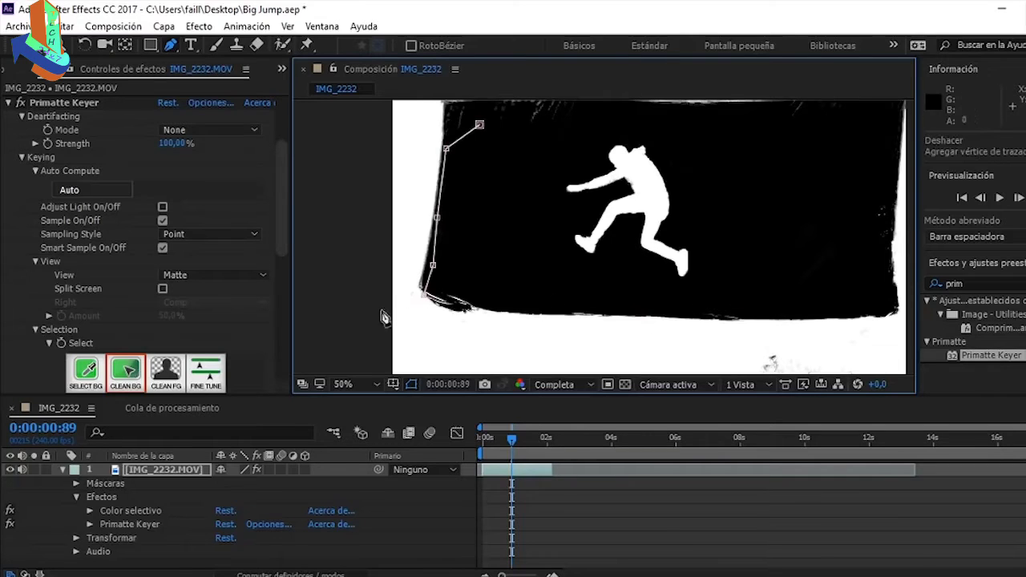
Continue the mask outside the frame around the ground and back to the backdrop's lower-right corner
{"action": "left_click", "coordinate": [379, 312]}
{"action": "left_click", "coordinate": [361, 364]}
{"action": "left_click_drag", "start_coordinate": [681, 356], "coordinate": [681, 314]}
{"action": "left_click", "coordinate": [817, 371]}
{"action": "left_click_drag", "start_coordinate": [883, 348], "coordinate": [745, 366]}
{"action": "left_click", "coordinate": [816, 312]}
{"action": "left_click", "coordinate": [756, 286]}
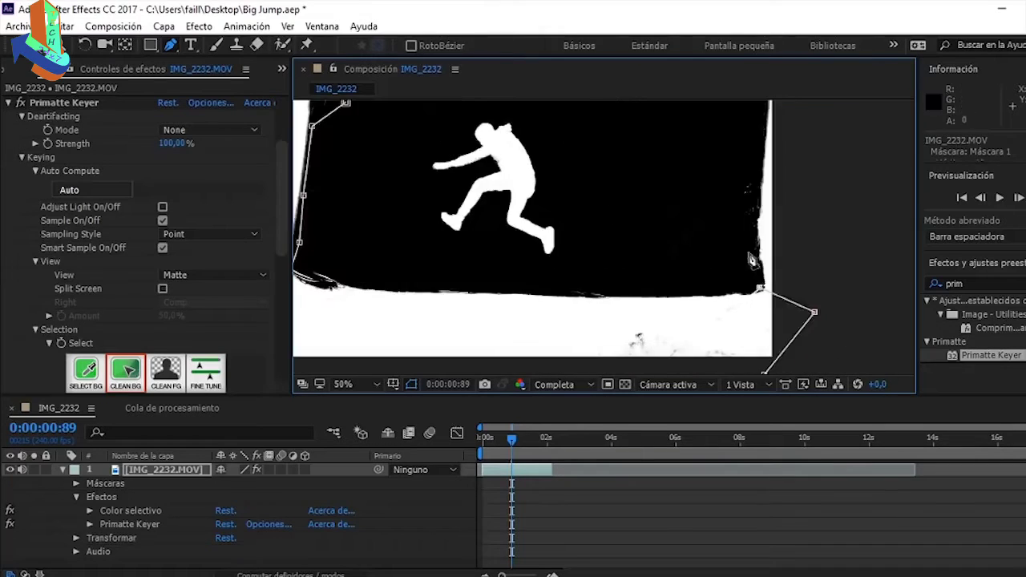
Run the mask up the backdrop's right edge and across its top, and close it at the starting point
{"action": "left_click", "coordinate": [743, 250]}
{"action": "left_click", "coordinate": [741, 200]}
{"action": "left_click_drag", "start_coordinate": [743, 116], "coordinate": [743, 182]}
{"action": "left_click", "coordinate": [540, 165]}
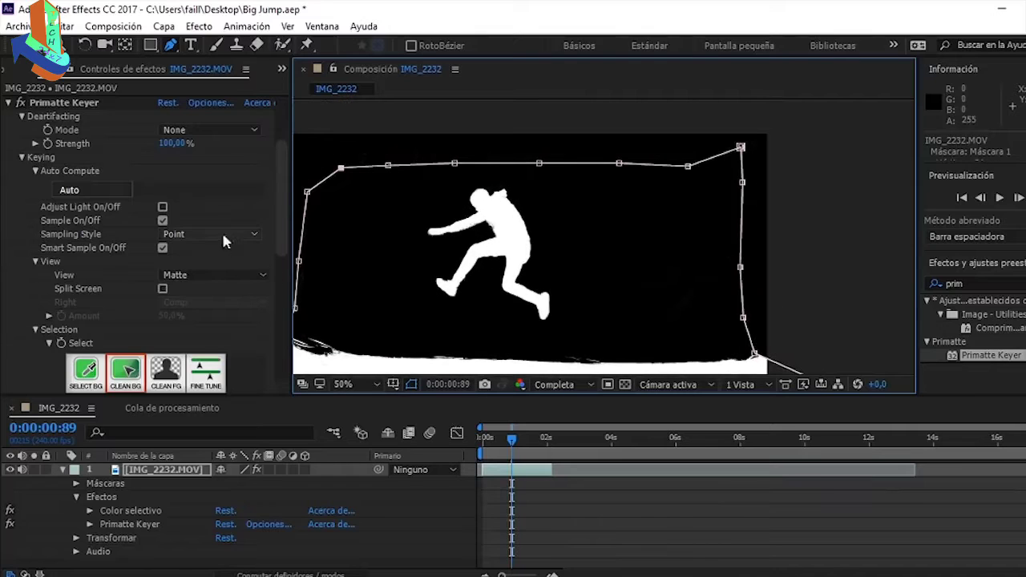
Set the Primatte Keyer View back to Comp
{"action": "left_click", "coordinate": [255, 277]}
{"action": "left_click", "coordinate": [240, 293]}
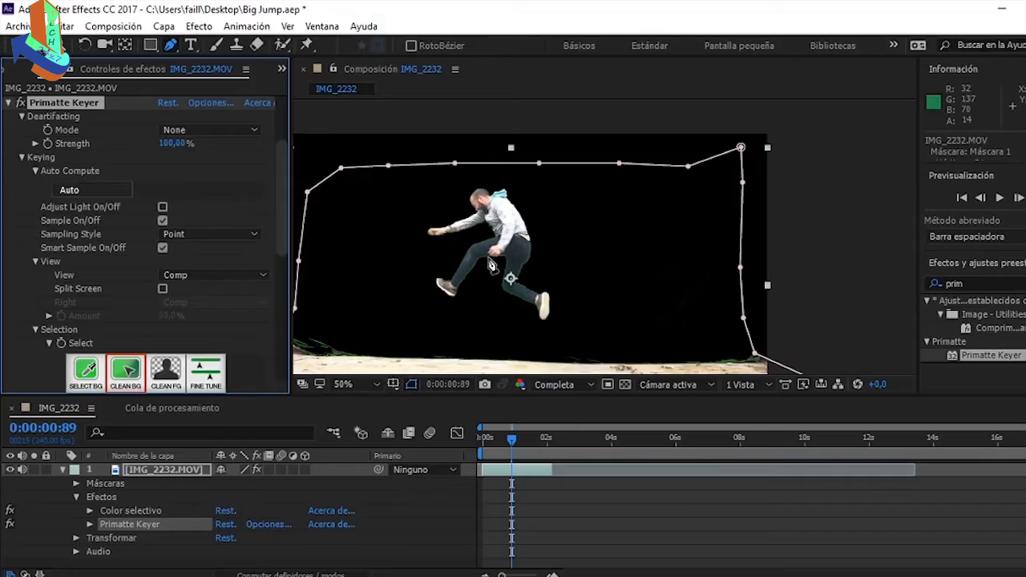
{"action": "left_click_drag", "start_coordinate": [502, 260], "coordinate": [572, 197]}
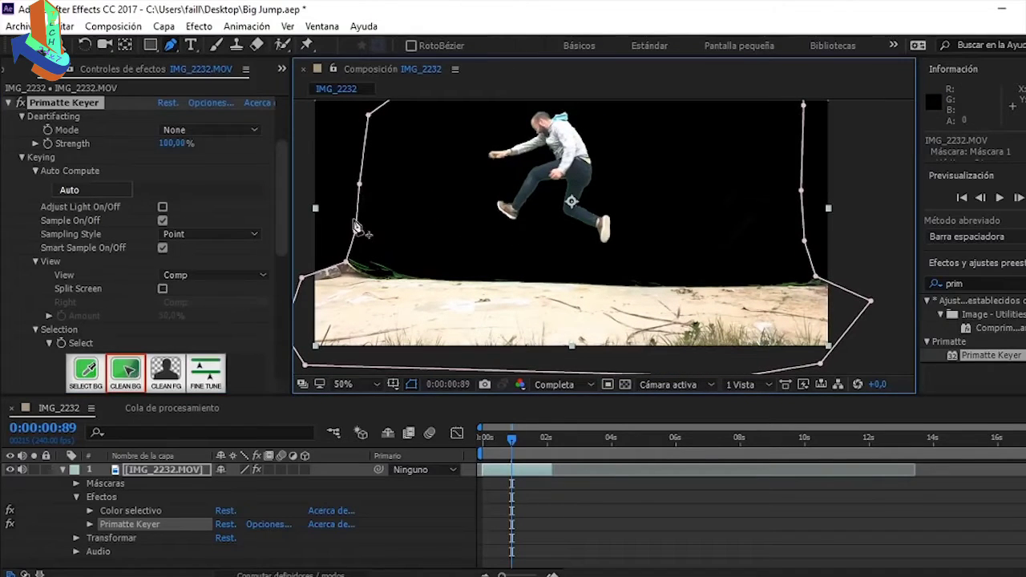
Add pexels-photo.jpg beneath the IMG_2232.MOV layer as the city background and preview the jump over it
{"action": "left_click", "coordinate": [58, 264]}
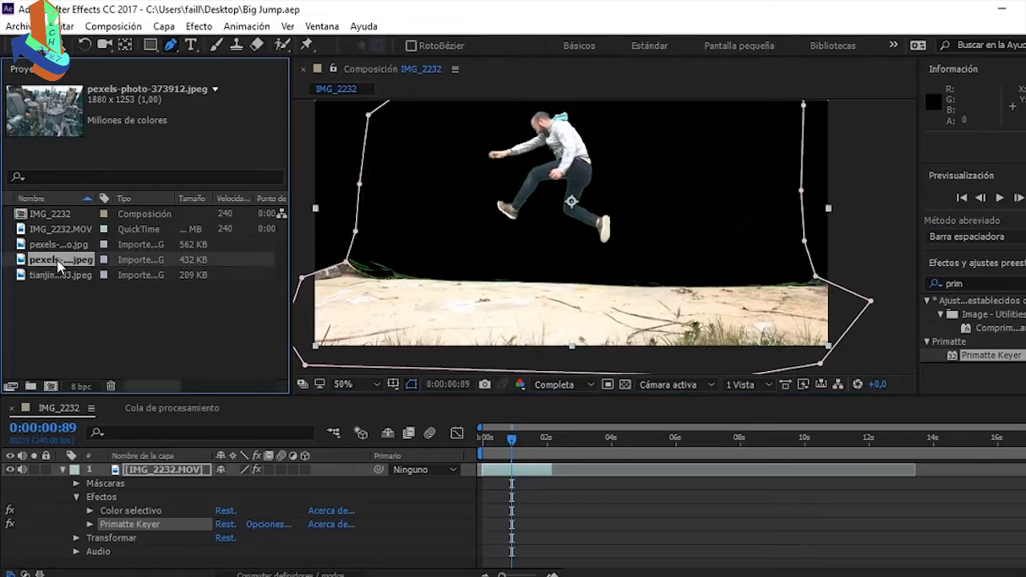
{"action": "left_click", "coordinate": [70, 246]}
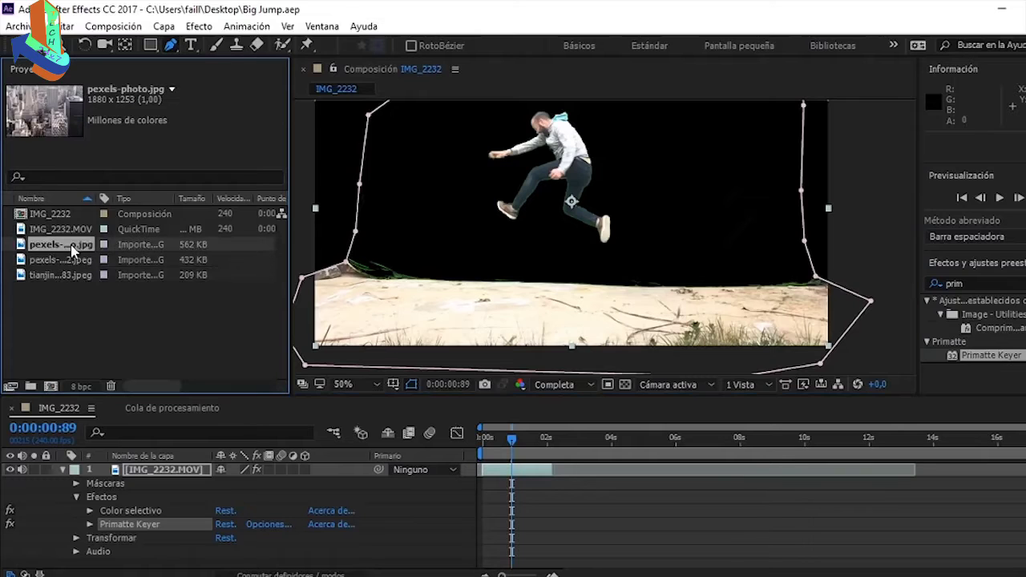
{"action": "left_click_drag", "start_coordinate": [70, 249], "coordinate": [492, 491]}
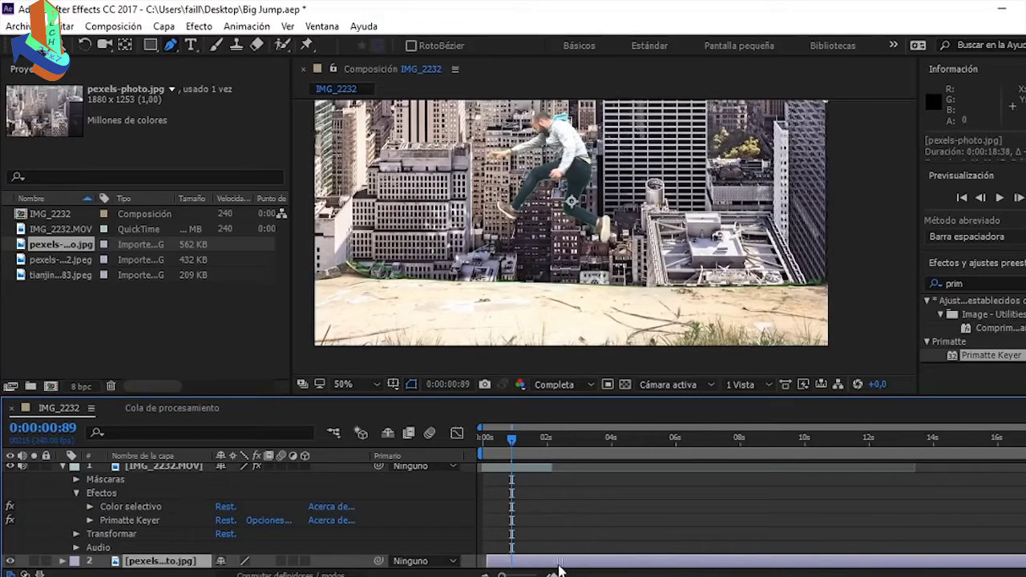
{"action": "left_click", "coordinate": [492, 440]}
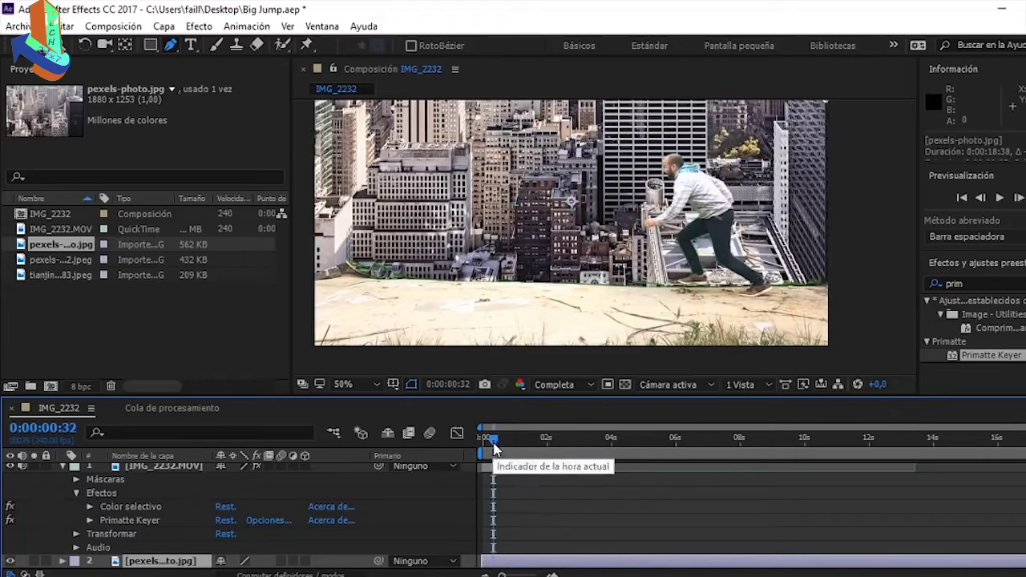
{"action": "left_click_drag", "start_coordinate": [493, 449], "coordinate": [512, 451]}
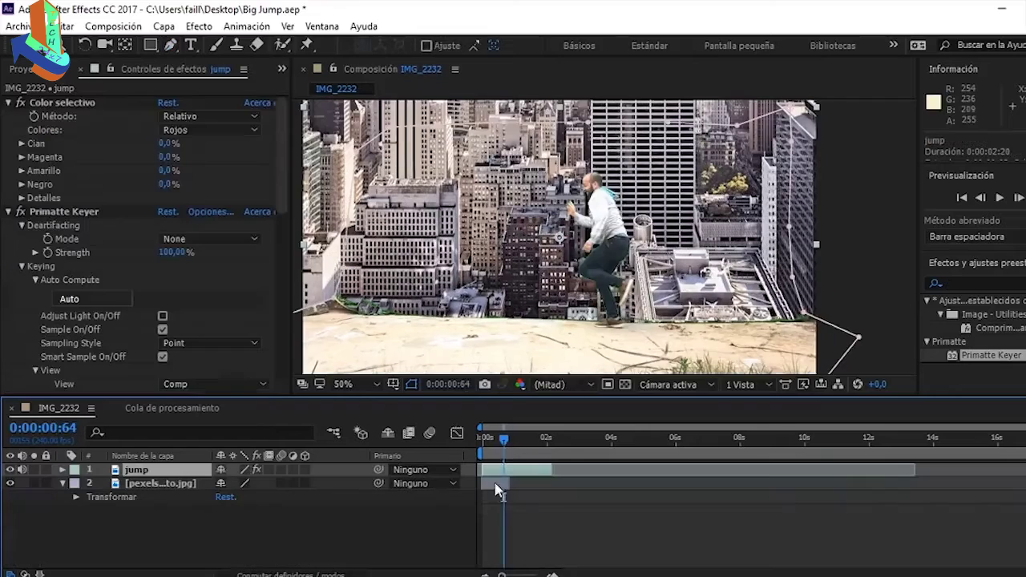
Reshape the jump layer's mask by pulling its lower-left points inward, keeping only the ground under and behind the runner
{"action": "key", "text": "comma"}
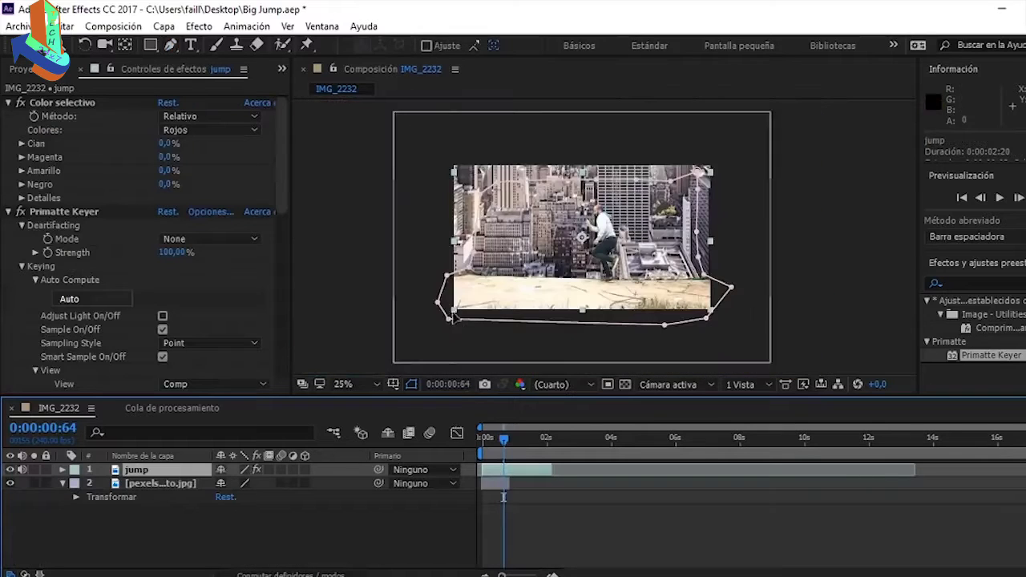
{"action": "left_click_drag", "start_coordinate": [446, 275], "coordinate": [594, 332]}
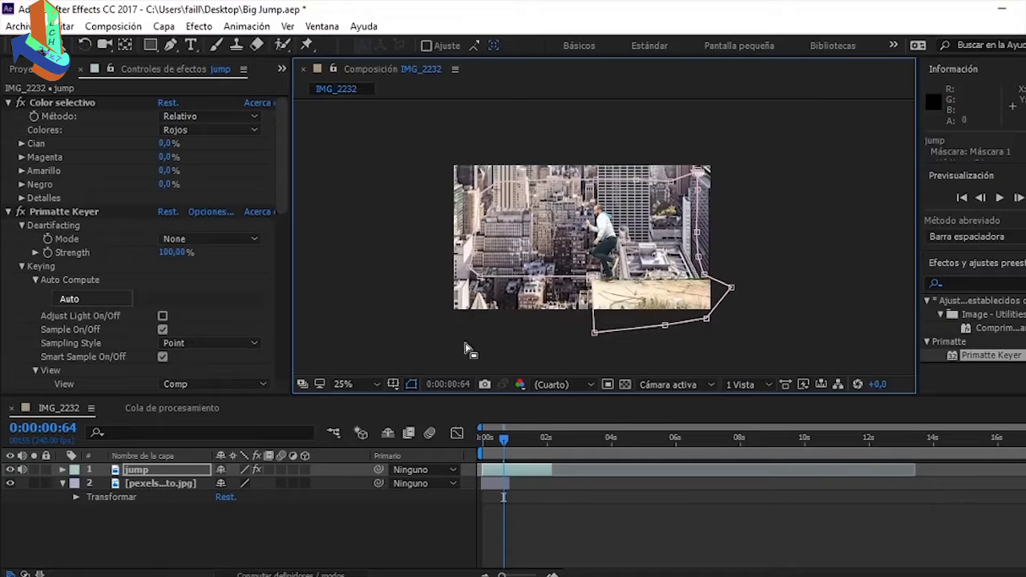
{"action": "scroll", "coordinate": [473, 345], "scroll_direction": "up", "scroll_amount": 3}
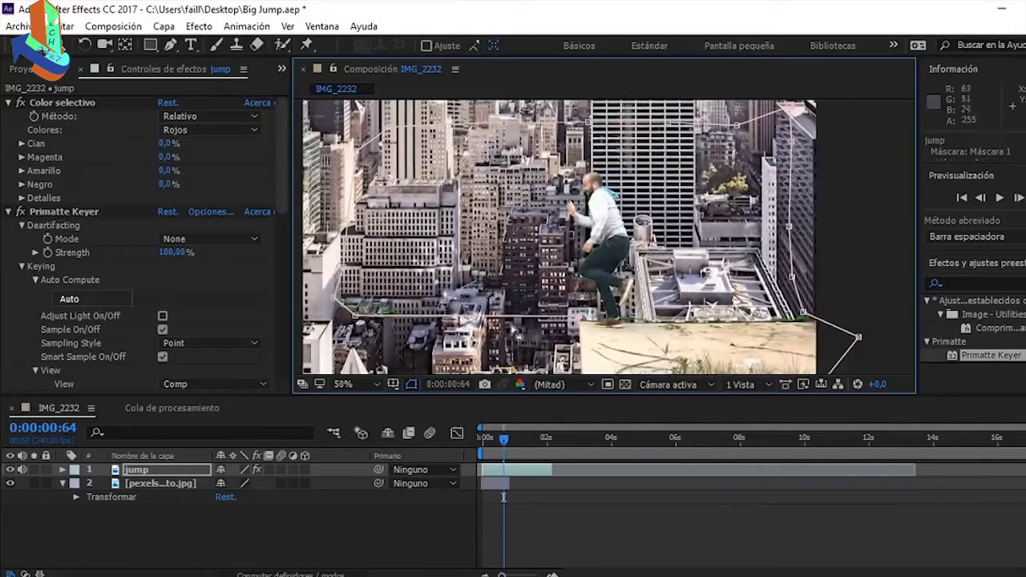
{"action": "scroll", "coordinate": [517, 337], "scroll_direction": "down", "scroll_amount": 1}
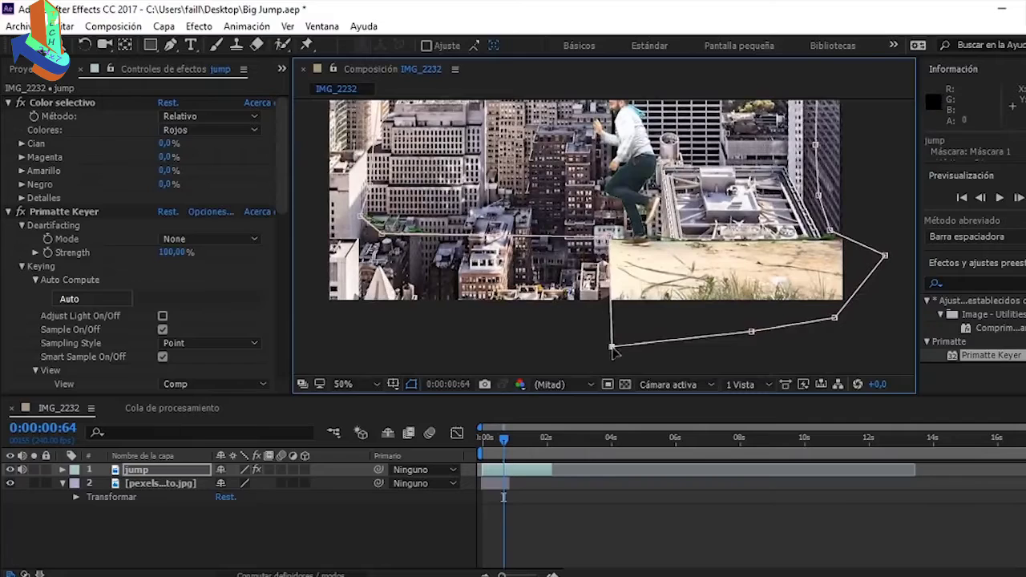
{"action": "scroll", "coordinate": [611, 346], "scroll_direction": "down", "scroll_amount": 1}
Scale the jump layer down to 84% and reposition it at 744, 416 in the lower right of the city shot
{"action": "left_click", "coordinate": [496, 486]}
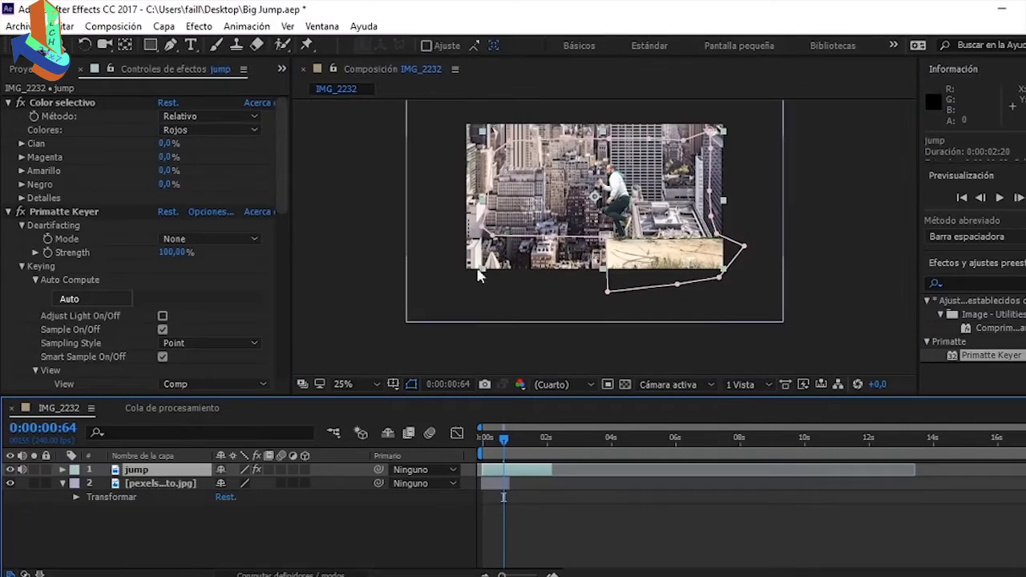
{"action": "left_click", "coordinate": [62, 471]}
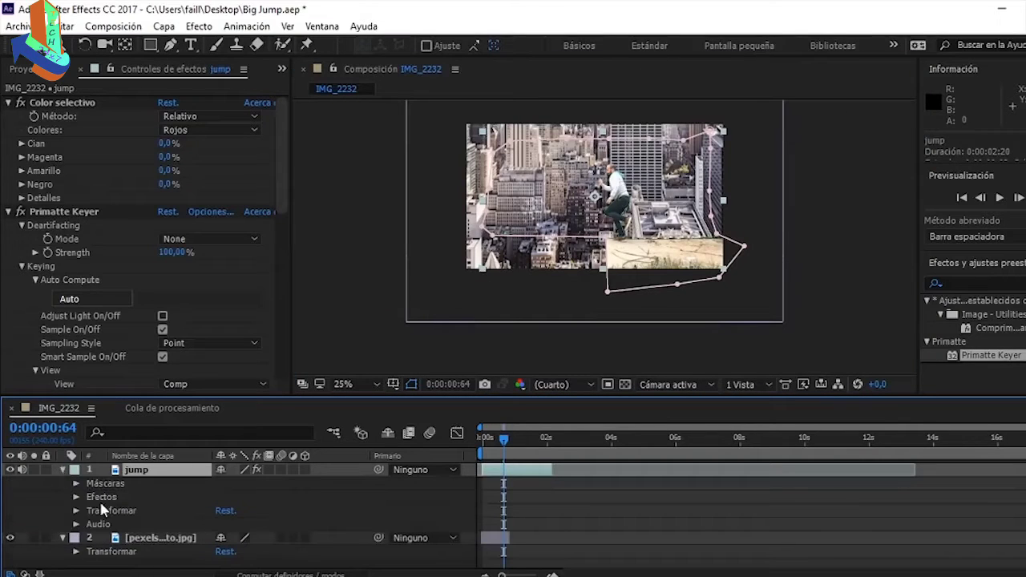
{"action": "double_click", "coordinate": [193, 511]}
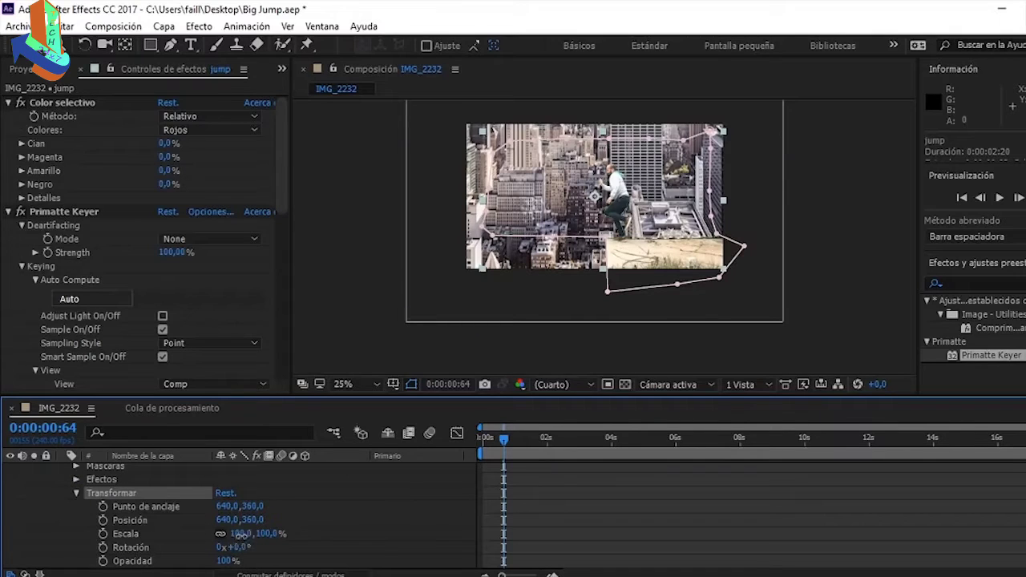
{"action": "left_click_drag", "start_coordinate": [241, 534], "coordinate": [225, 534]}
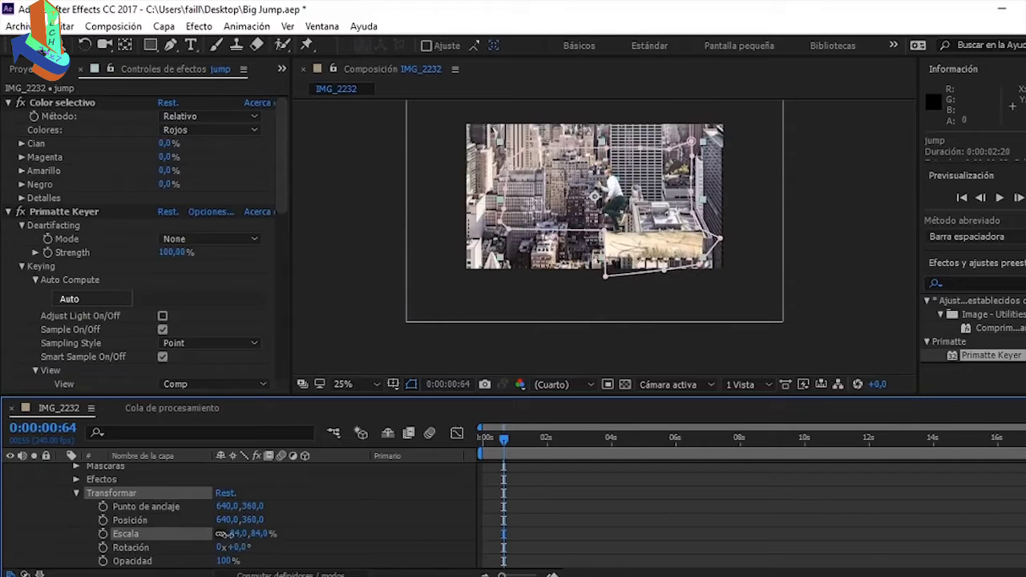
{"action": "left_click_drag", "start_coordinate": [632, 252], "coordinate": [652, 263]}
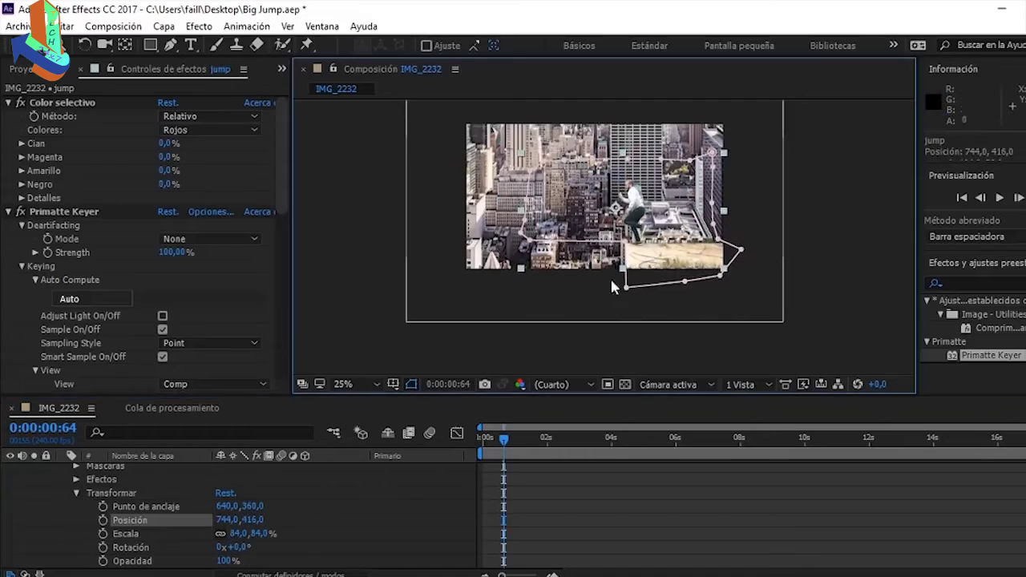
Rename the pexels-photo.jpg layer as background
{"action": "left_click", "coordinate": [162, 486]}
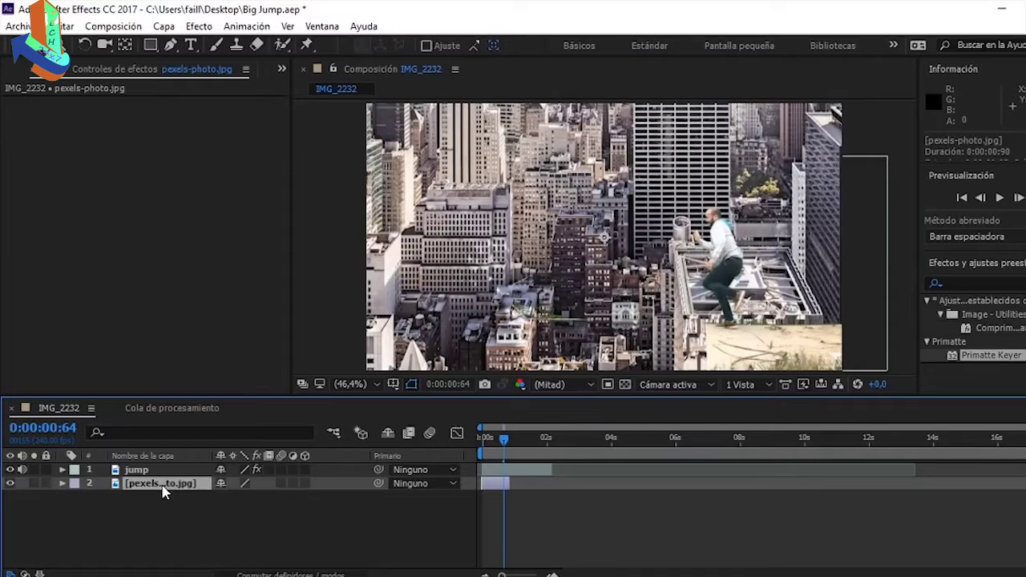
{"action": "key", "text": "Return"}
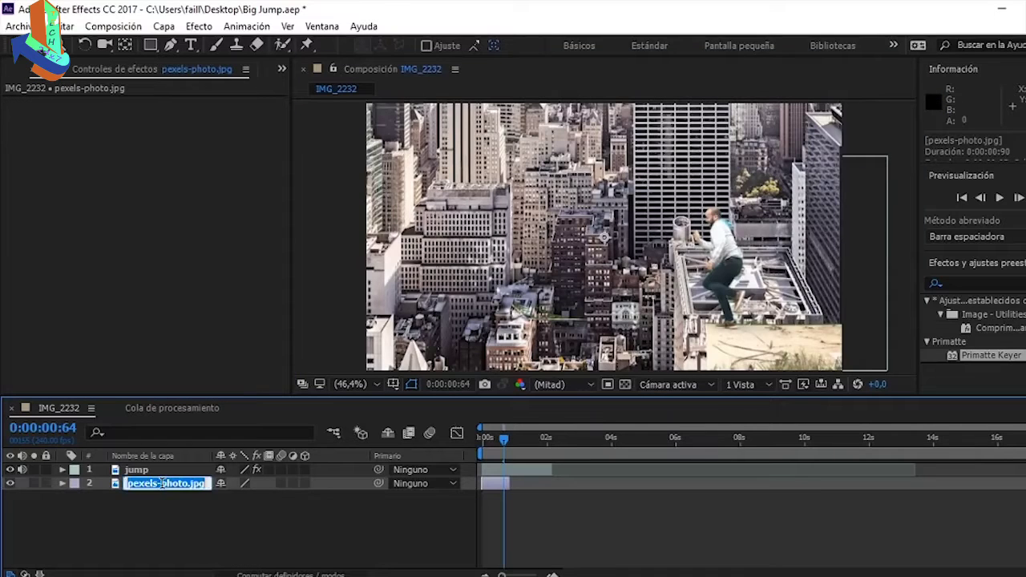
{"action": "type", "text": "back"}
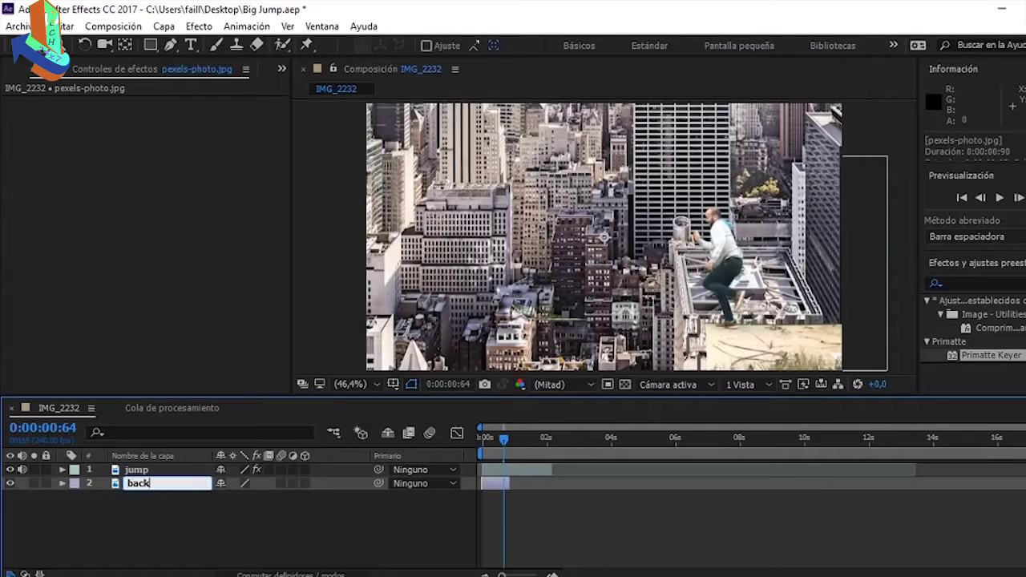
{"action": "type", "text": "ground"}
{"action": "key", "text": "Return"}
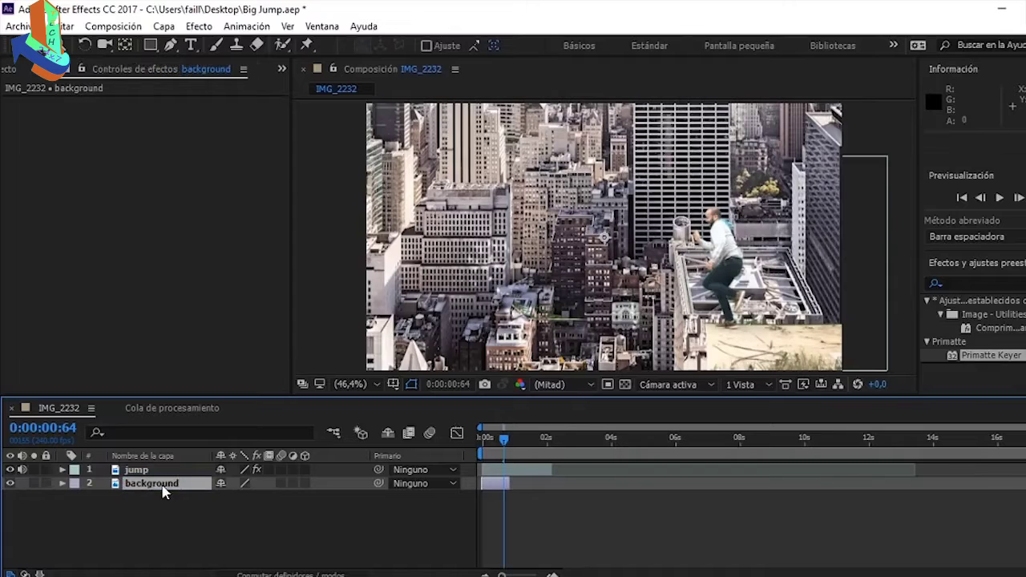
Split the jump layer at 0:00:00:80, where the runner takes off
{"action": "left_click", "coordinate": [1017, 201]}
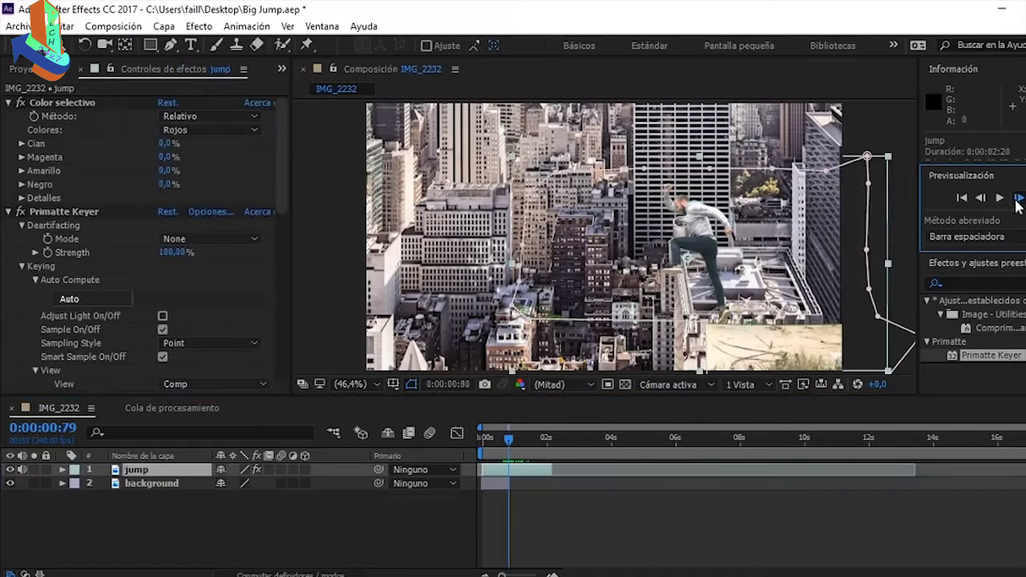
{"action": "left_click", "coordinate": [1016, 201]}
{"action": "left_click", "coordinate": [513, 468]}
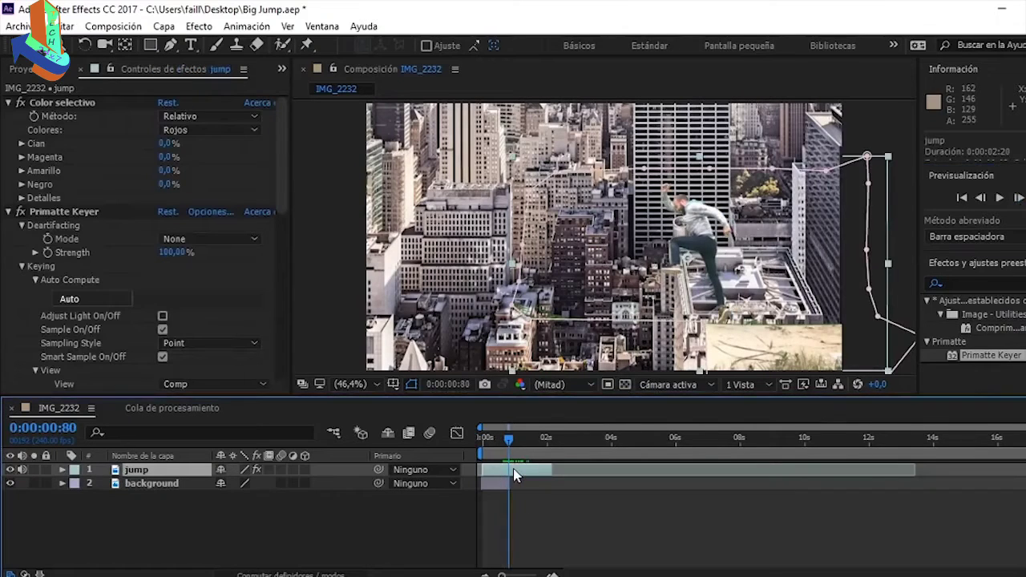
{"action": "key", "text": "ctrl+d"}
Split the jump 2 layer at 0:00:01:26, where the jumper lands
{"action": "left_click_drag", "start_coordinate": [513, 442], "coordinate": [528, 449]}
{"action": "left_click", "coordinate": [982, 199]}
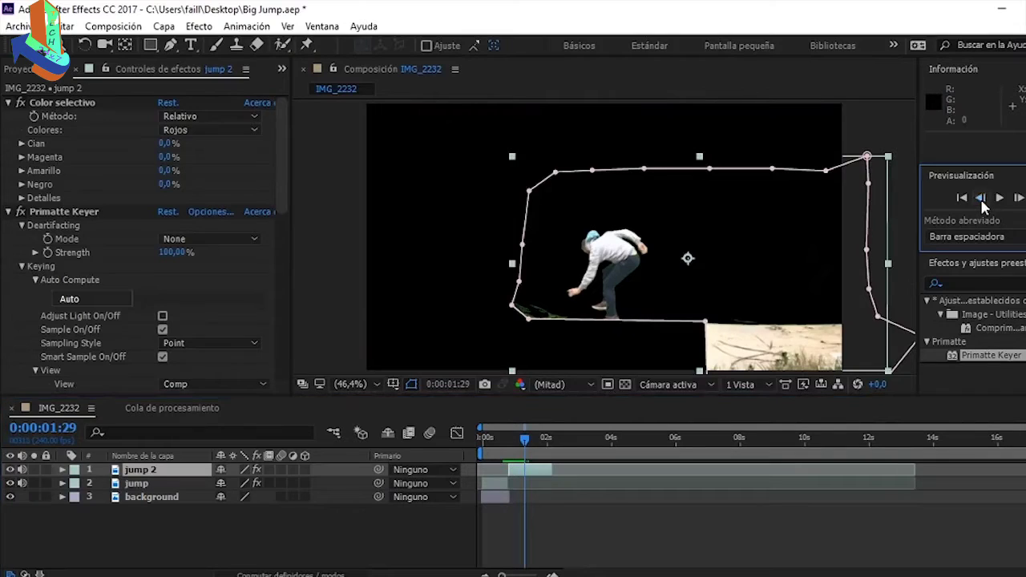
{"action": "left_click", "coordinate": [981, 199]}
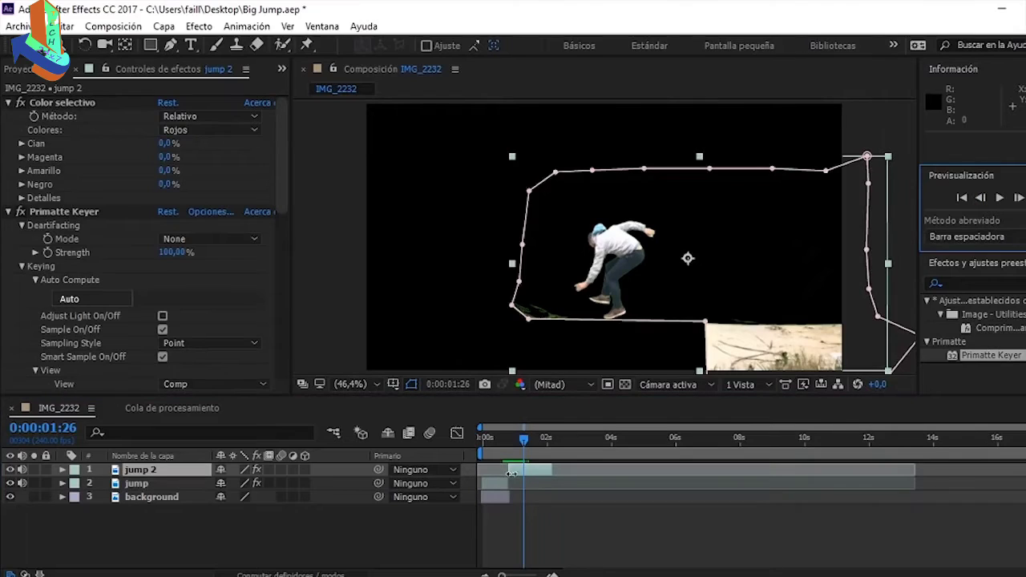
{"action": "key", "text": "ctrl+d"}
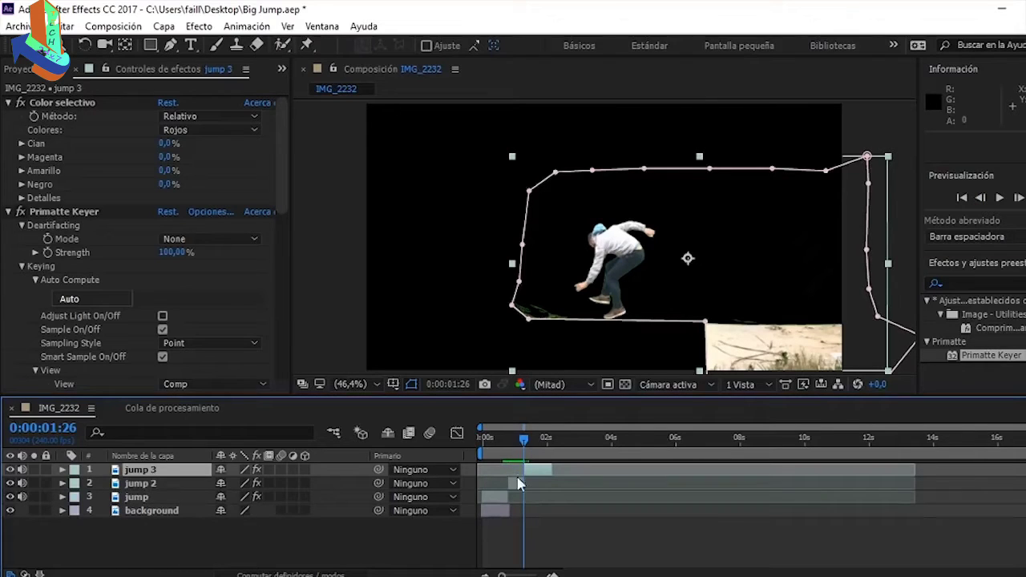
{"action": "left_click", "coordinate": [530, 484]}
{"action": "left_click", "coordinate": [520, 488]}
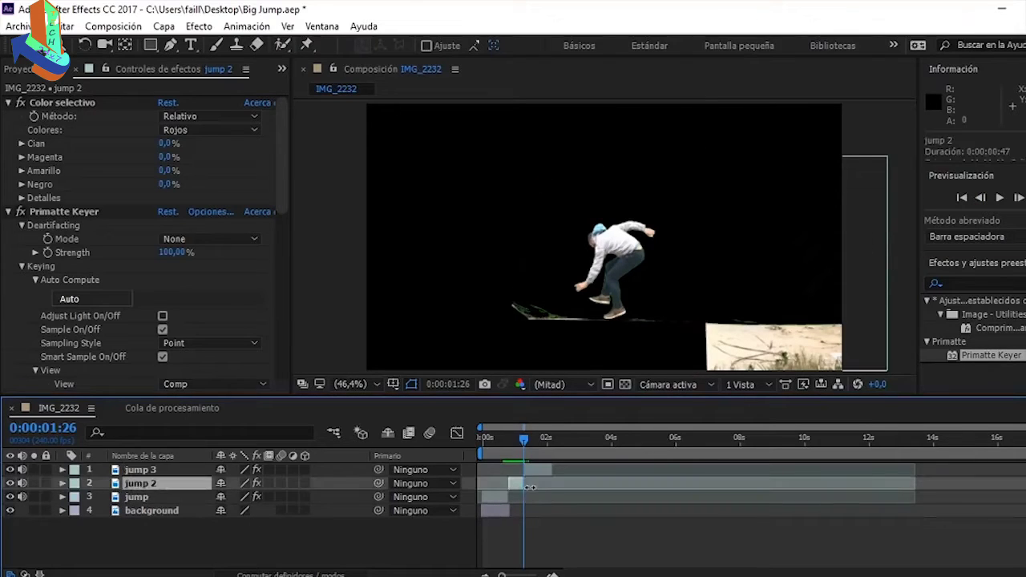
Rename the jump 3 layer as landing
{"action": "left_click", "coordinate": [535, 470]}
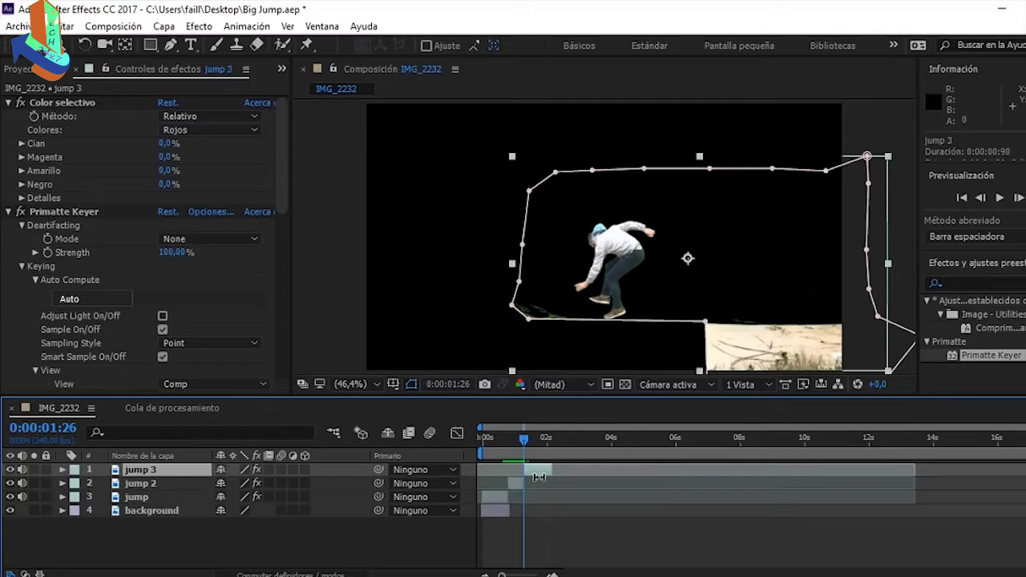
{"action": "key", "text": "Return"}
{"action": "key", "text": "BackSpace"}
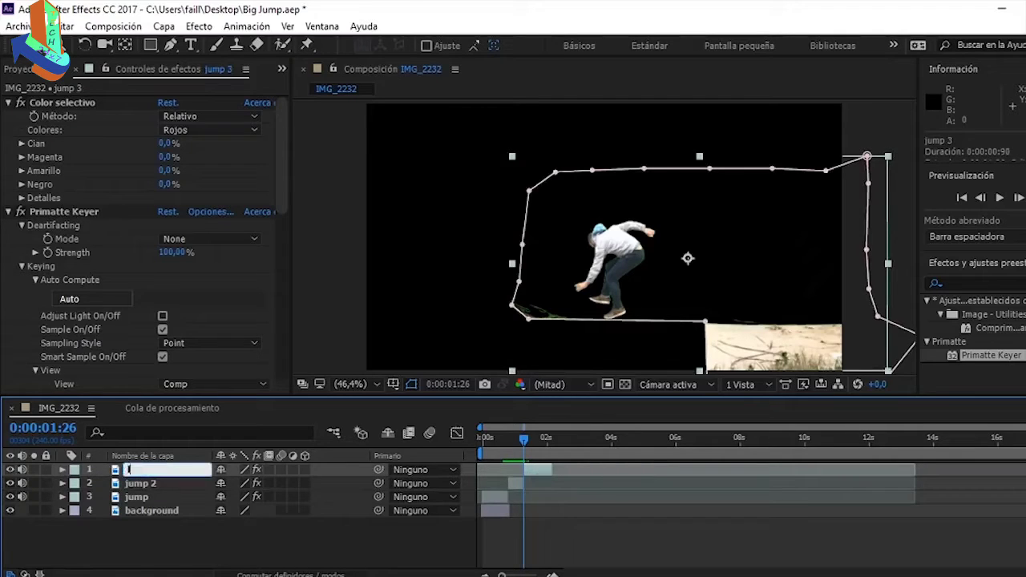
{"action": "type", "text": "landing"}
{"action": "key", "text": "Return"}
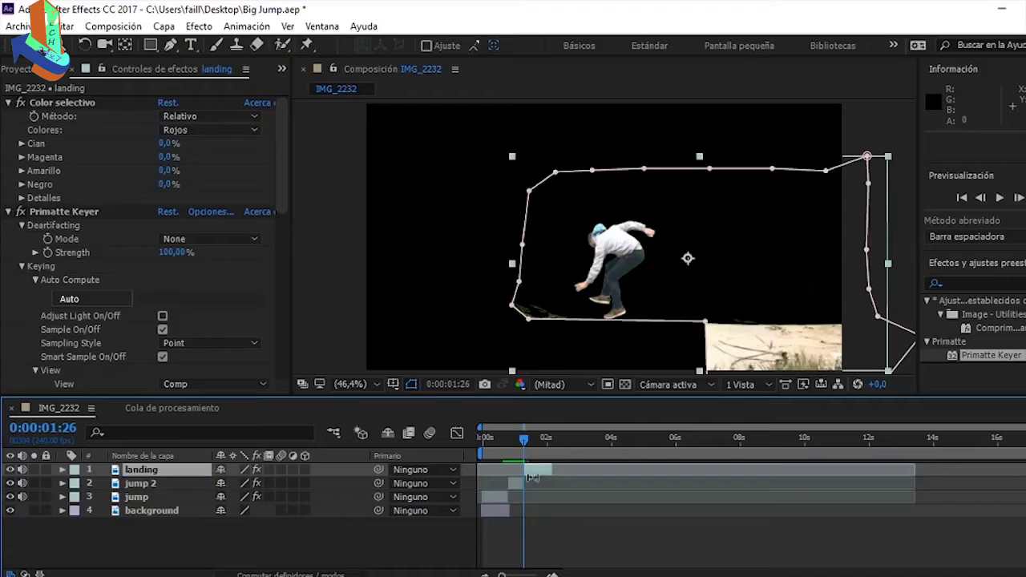
Rename the original jump layer as tae off
{"action": "left_click", "coordinate": [128, 501]}
{"action": "key", "text": "Return"}
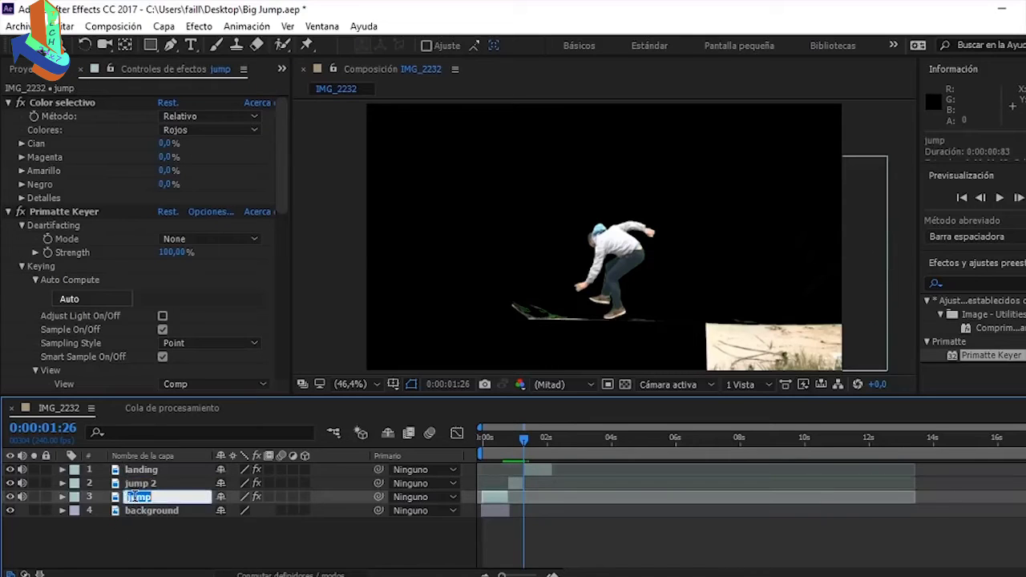
{"action": "type", "text": "tae off"}
{"action": "key", "text": "Return"}
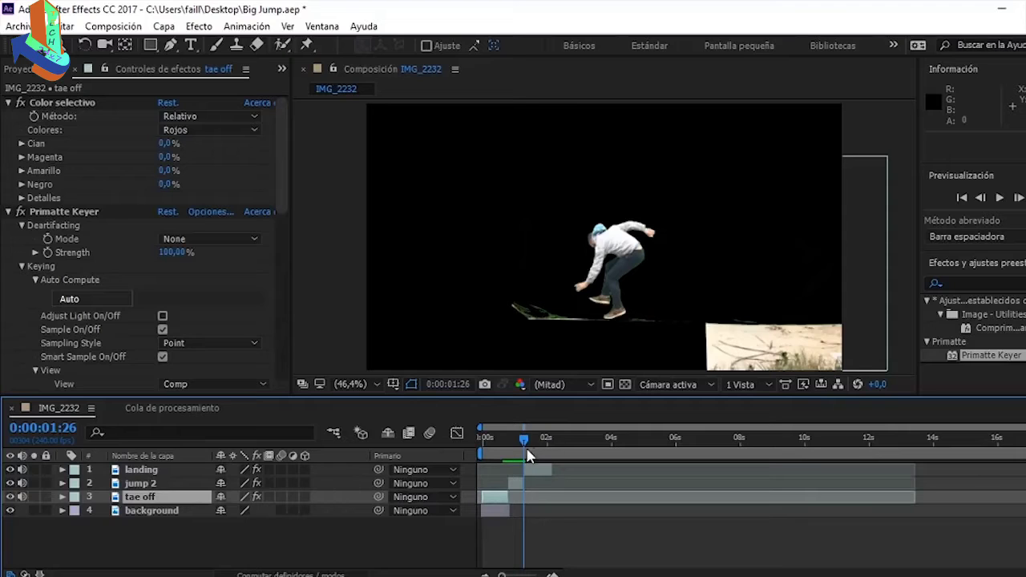
Extend the background layer's out point past the end of the landing layer
{"action": "left_click_drag", "start_coordinate": [526, 450], "coordinate": [519, 449]}
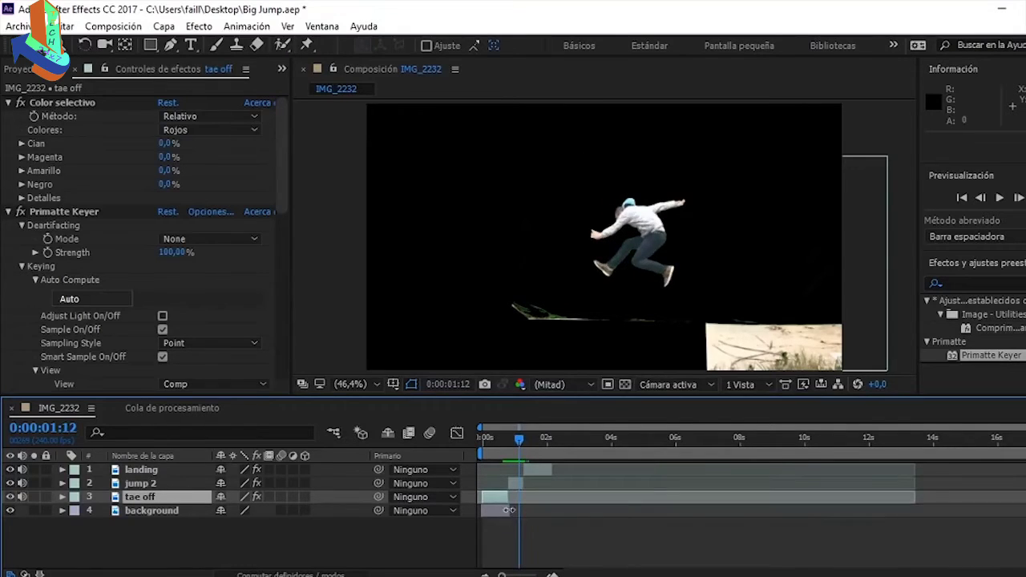
{"action": "left_click_drag", "start_coordinate": [509, 510], "coordinate": [591, 516]}
{"action": "mouse_move", "coordinate": [517, 446]}
{"action": "left_mouse_down"}
{"action": "mouse_move", "coordinate": [508, 446]}
{"action": "mouse_move", "coordinate": [518, 447]}
{"action": "left_mouse_up"}
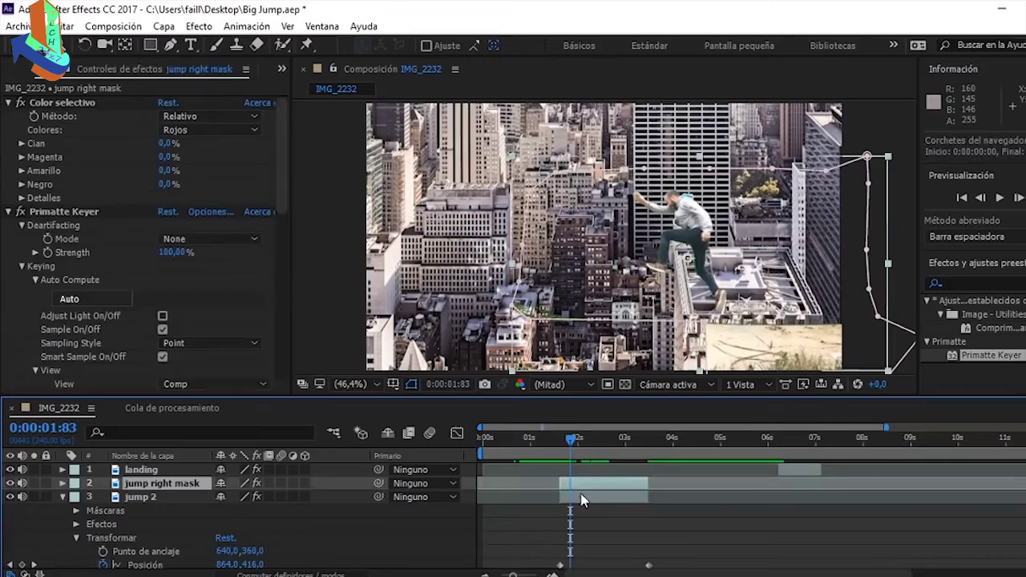
Reshape the jump 2 layer's mask by pulling its lower-right points up above the sandy ground to exclude that ground
{"action": "left_click", "coordinate": [583, 499]}
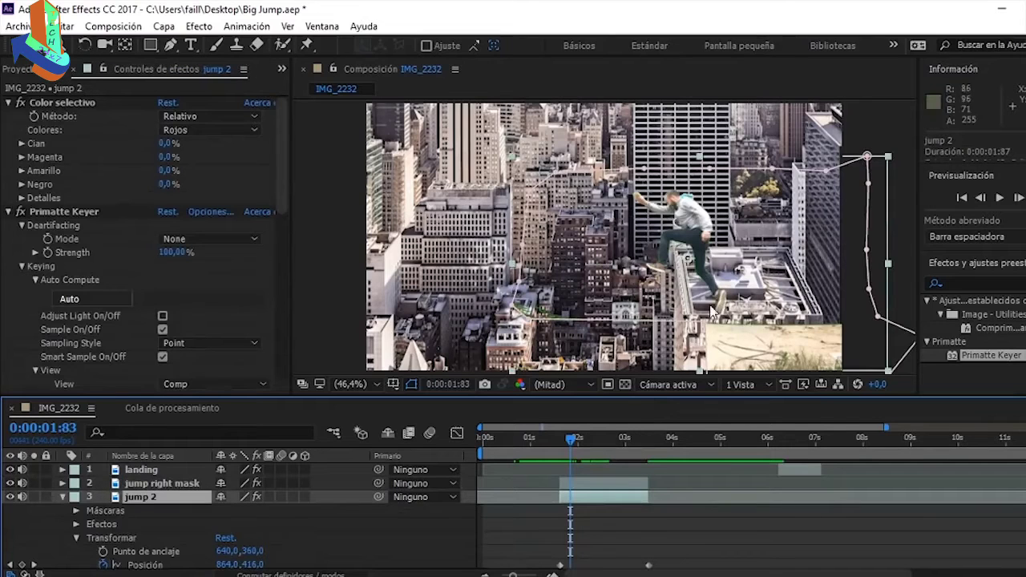
{"action": "scroll", "coordinate": [720, 335], "scroll_direction": "down", "scroll_amount": 2}
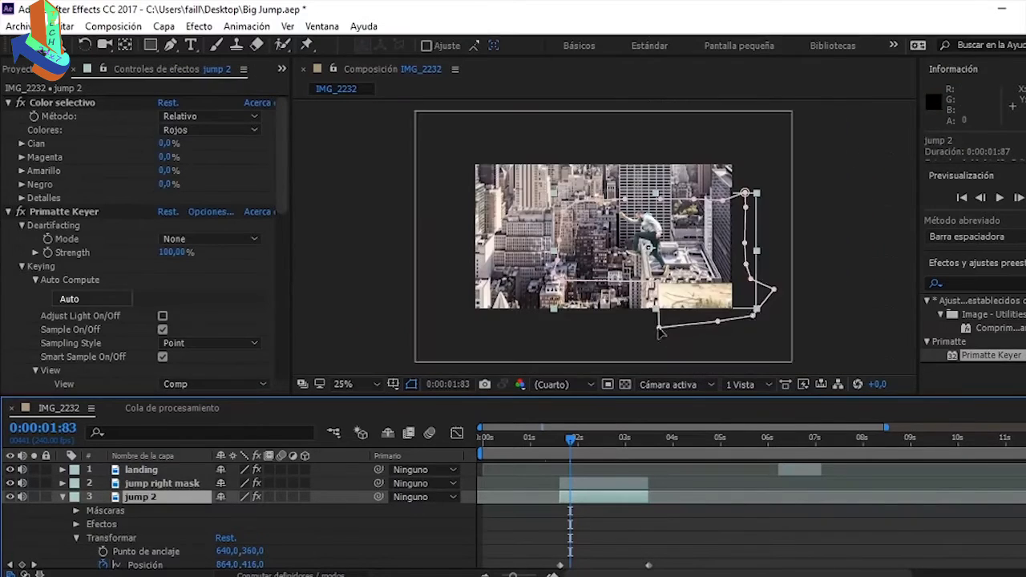
{"action": "left_click_drag", "start_coordinate": [718, 321], "coordinate": [707, 271]}
{"action": "left_click_drag", "start_coordinate": [753, 315], "coordinate": [722, 266]}
{"action": "left_click_drag", "start_coordinate": [773, 290], "coordinate": [736, 271]}
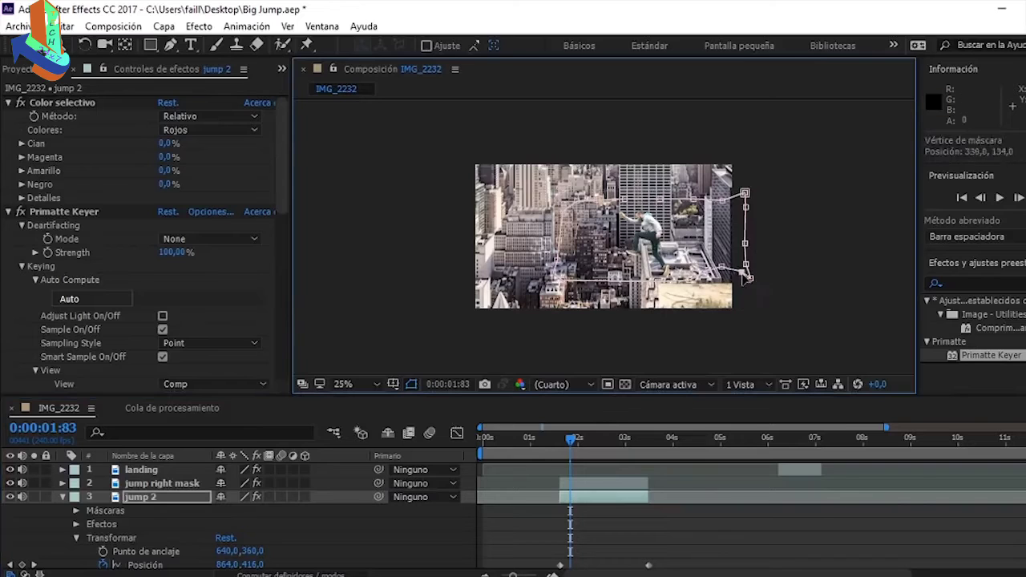
Examine the first frames of the jump 2 layer around its opening position keyframe at 0:00:01:62
{"action": "mouse_move", "coordinate": [572, 446]}
{"action": "left_mouse_down"}
{"action": "mouse_move", "coordinate": [552, 447]}
{"action": "mouse_move", "coordinate": [606, 448]}
{"action": "mouse_move", "coordinate": [563, 452]}
{"action": "left_mouse_up"}
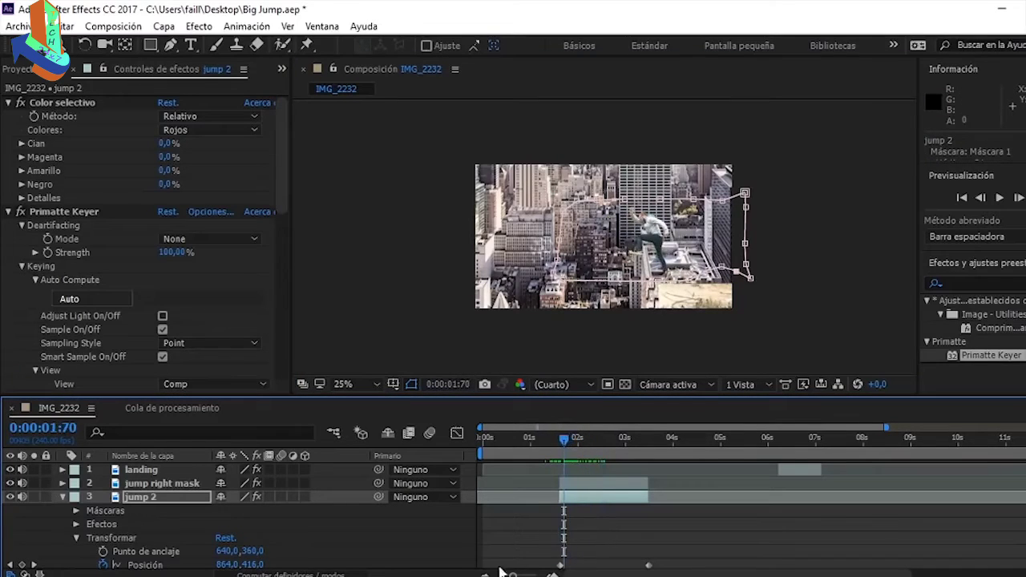
{"action": "left_click_drag", "start_coordinate": [514, 574], "coordinate": [529, 575]}
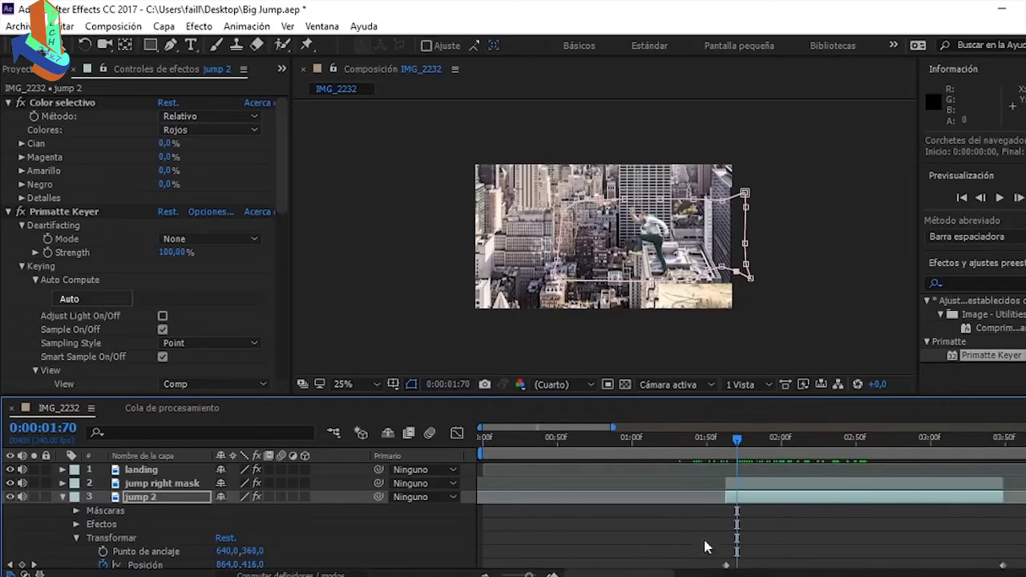
{"action": "left_click", "coordinate": [737, 502]}
{"action": "left_click_drag", "start_coordinate": [744, 446], "coordinate": [725, 447]}
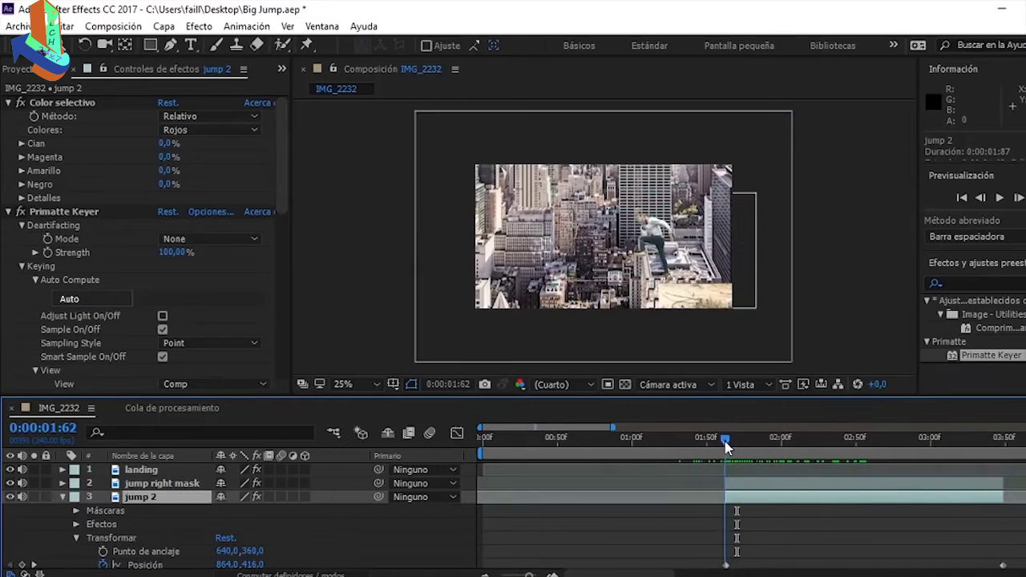
{"action": "left_click_drag", "start_coordinate": [528, 575], "coordinate": [536, 575]}
{"action": "left_click", "coordinate": [1018, 198]}
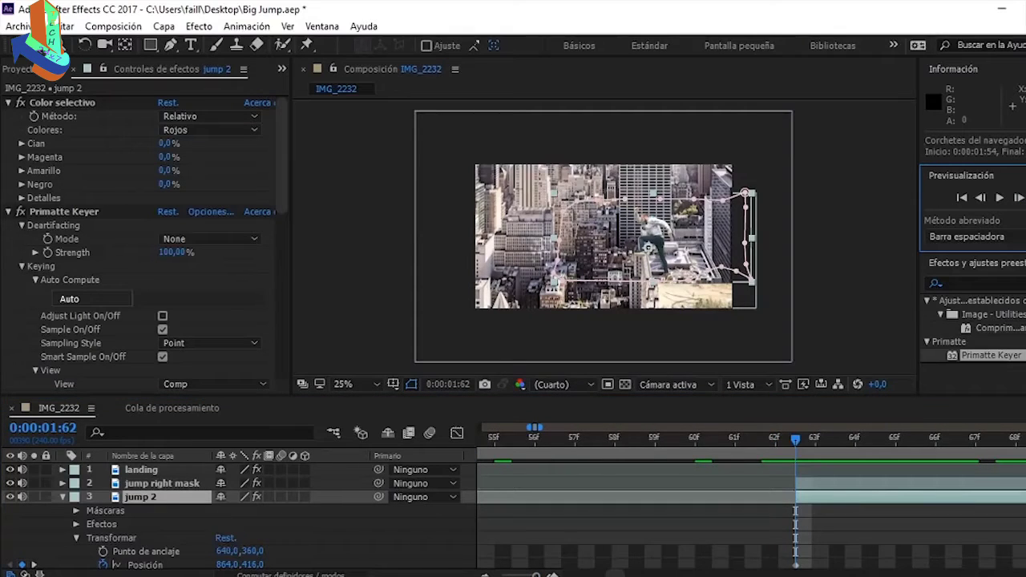
{"action": "scroll", "coordinate": [762, 537], "scroll_direction": "down", "scroll_amount": 2}
{"action": "scroll", "coordinate": [753, 498], "scroll_direction": "up", "scroll_amount": 2}
{"action": "left_click_drag", "start_coordinate": [537, 575], "coordinate": [525, 575]}
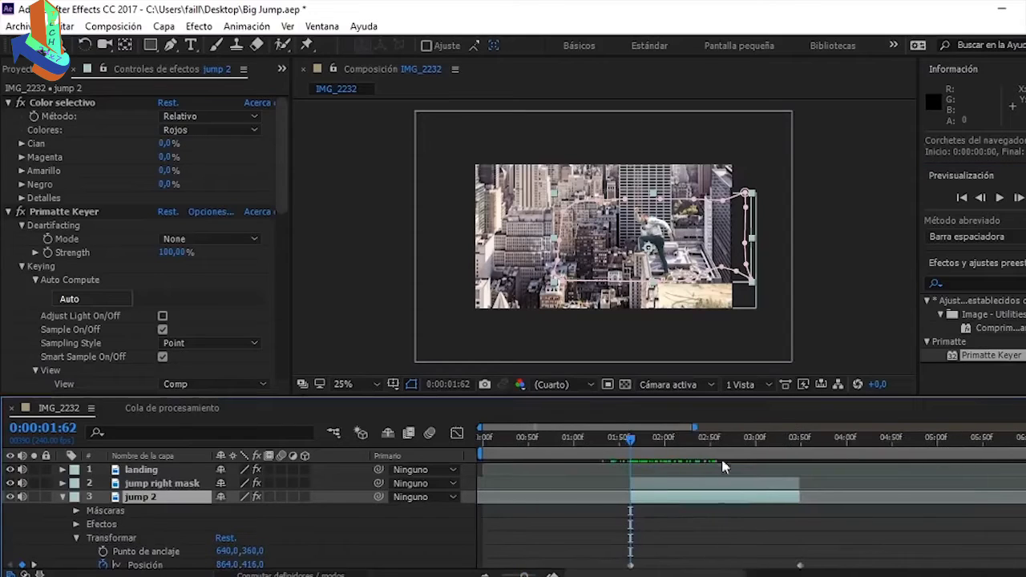
Animate the jump 2 layer's position in an arc, with 360, 432 at 0:00:03:48 and 613.1, 363.8 at 0:00:02:53
{"action": "left_click_drag", "start_coordinate": [762, 445], "coordinate": [800, 445]}
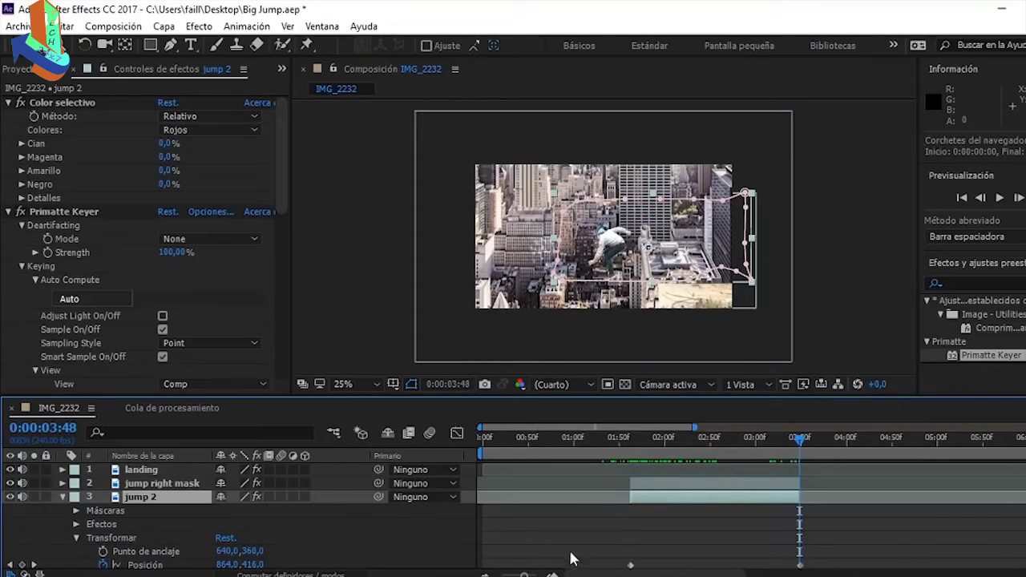
{"action": "left_click", "coordinate": [1022, 202]}
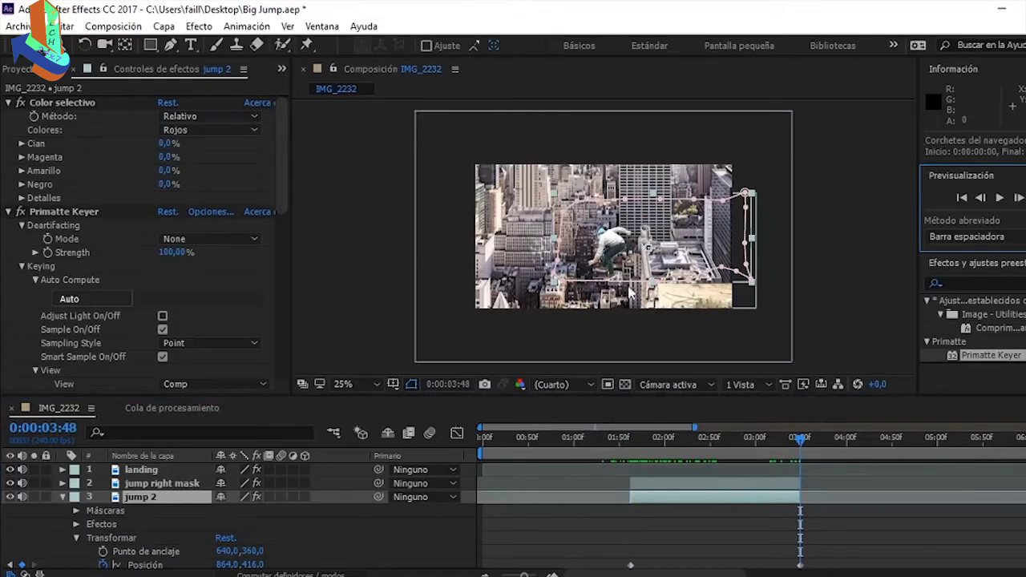
{"action": "left_click_drag", "start_coordinate": [630, 255], "coordinate": [526, 252]}
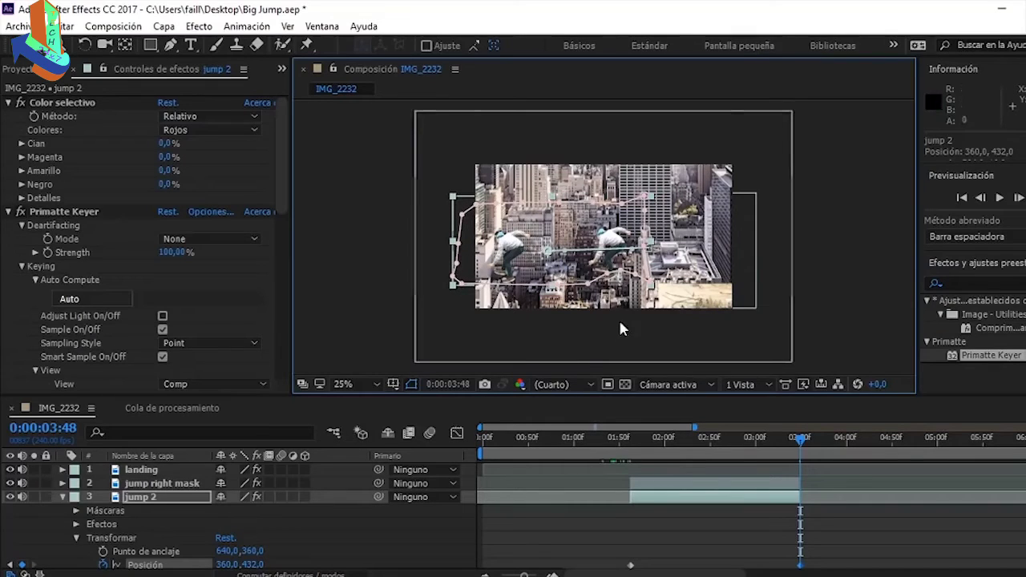
{"action": "left_click_drag", "start_coordinate": [711, 441], "coordinate": [714, 445]}
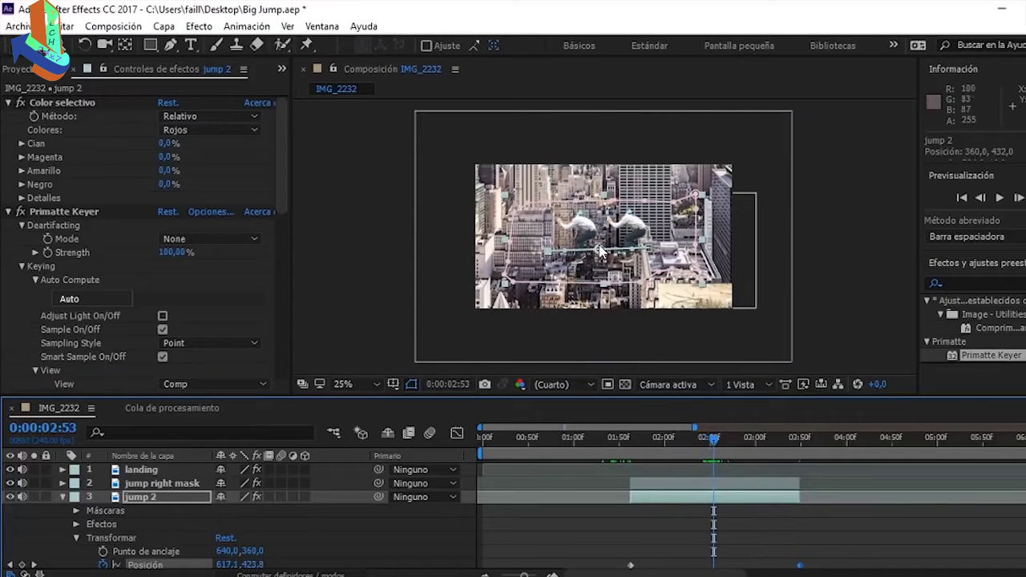
{"action": "left_click_drag", "start_coordinate": [602, 253], "coordinate": [601, 239]}
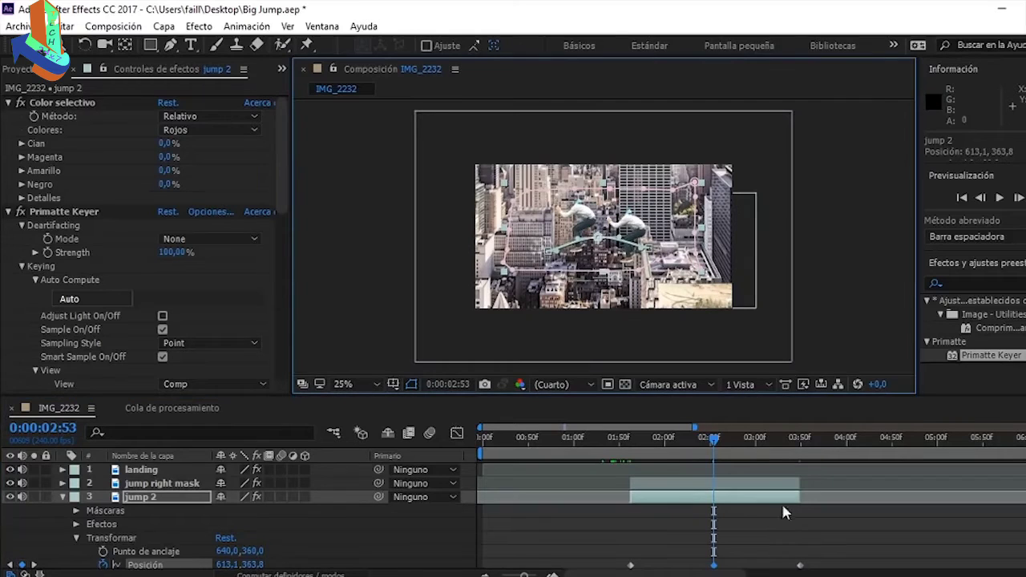
Reshape the jump right mask layer's mask around the right-hand ledge to exclude the duplicate jumper, keeping its top edge just above the sandy ground
{"action": "left_click", "coordinate": [754, 484]}
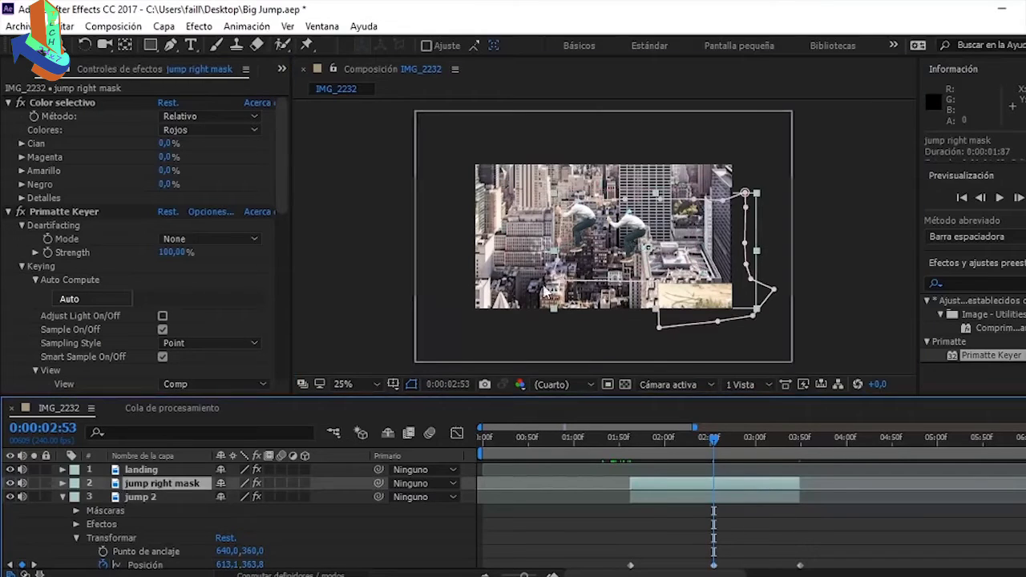
{"action": "left_click_drag", "start_coordinate": [559, 280], "coordinate": [648, 280]}
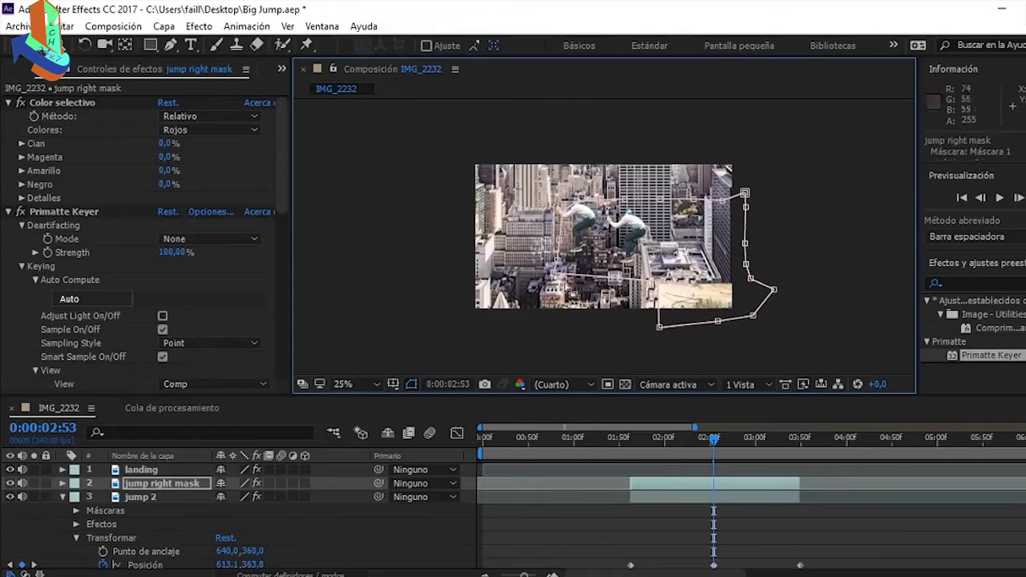
{"action": "left_click_drag", "start_coordinate": [558, 275], "coordinate": [722, 201]}
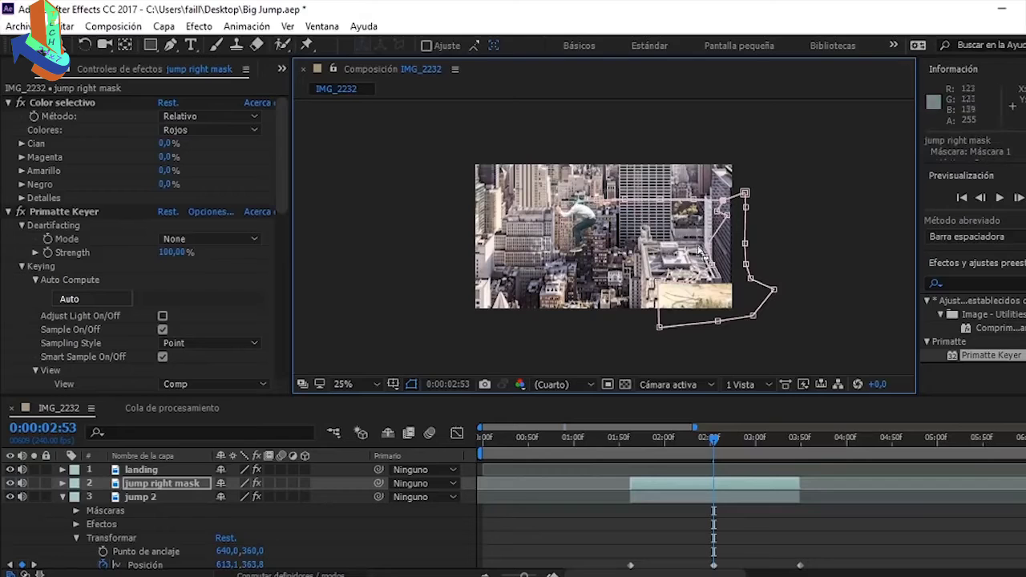
{"action": "left_click_drag", "start_coordinate": [711, 265], "coordinate": [739, 284]}
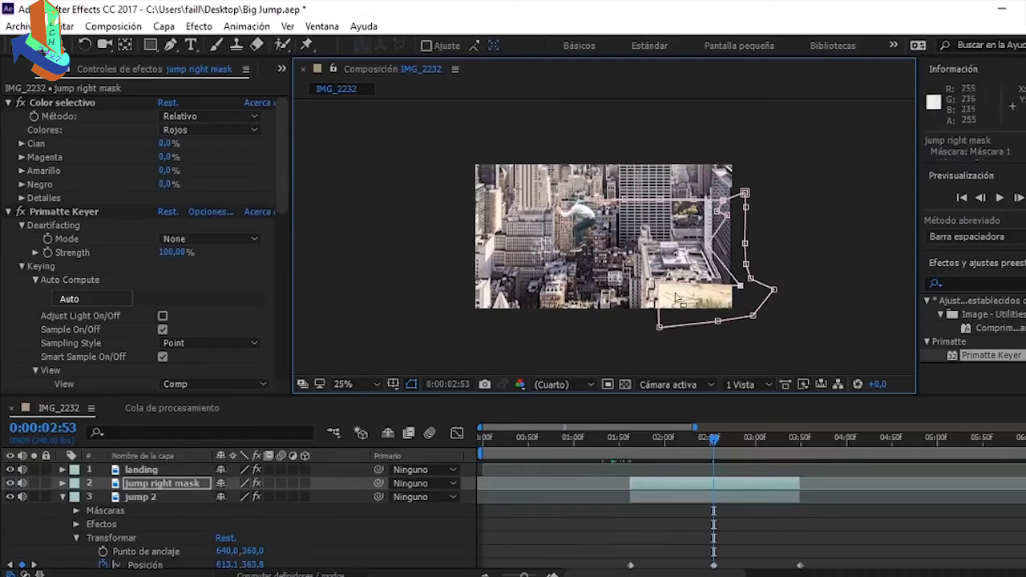
{"action": "scroll", "coordinate": [677, 298], "scroll_direction": "up", "scroll_amount": 2}
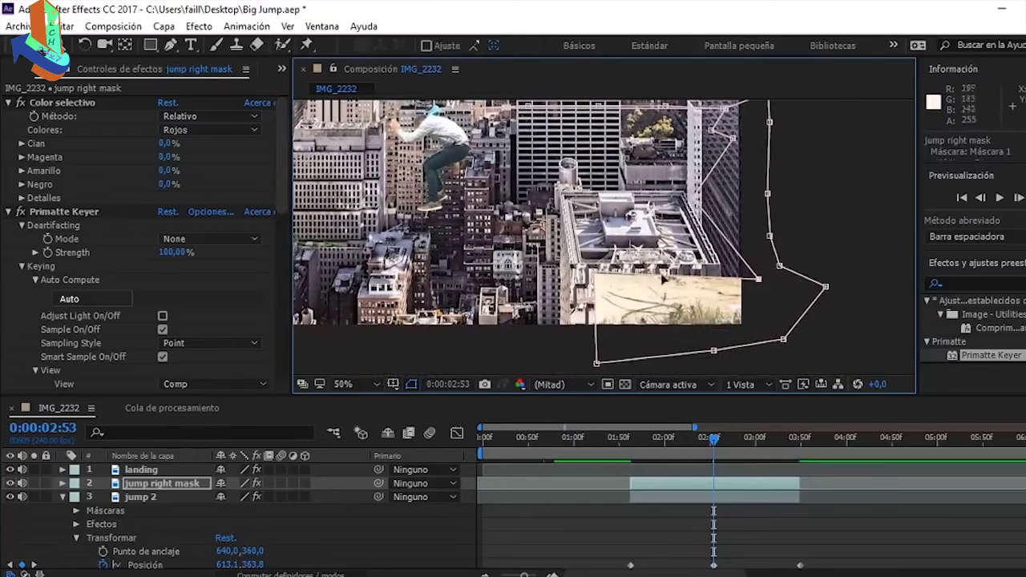
{"action": "mouse_move", "coordinate": [662, 275]}
{"action": "left_mouse_down"}
{"action": "mouse_move", "coordinate": [651, 266]}
{"action": "mouse_move", "coordinate": [659, 270]}
{"action": "left_mouse_up"}
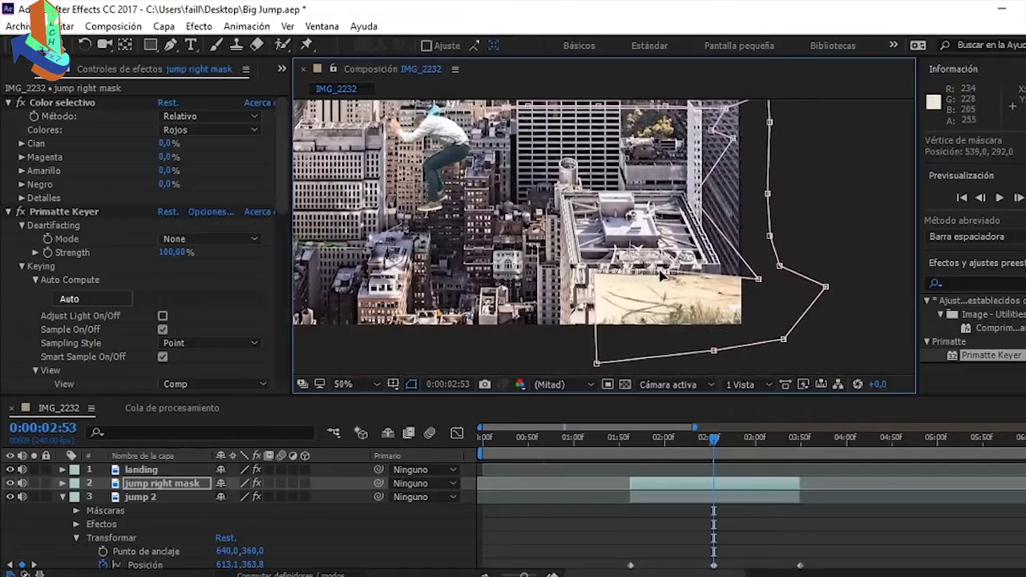
{"action": "left_click_drag", "start_coordinate": [757, 279], "coordinate": [757, 271]}
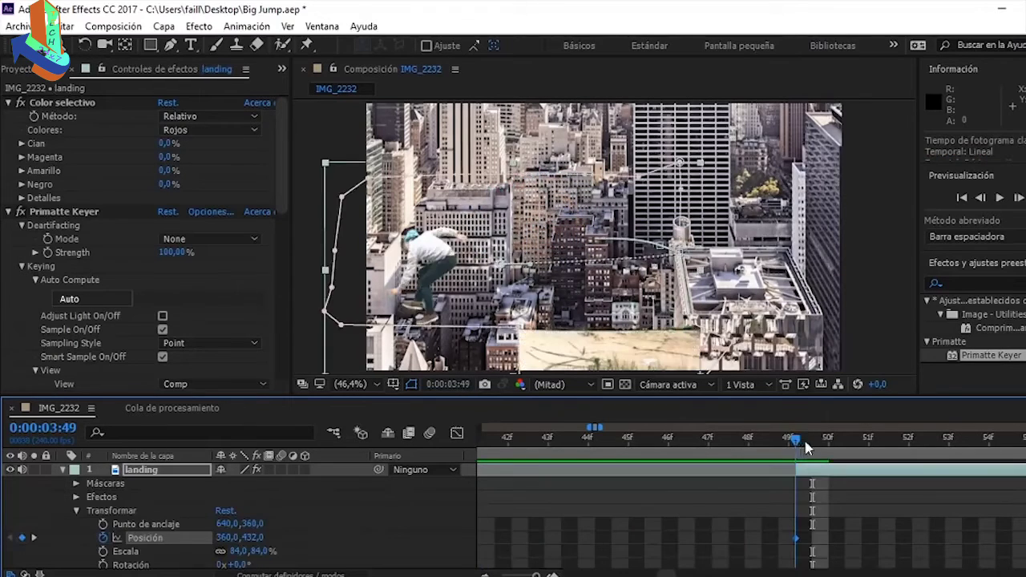
Delete all of the landing layer's position keyframes after the one at 0:00:03:49
{"action": "mouse_move", "coordinate": [807, 445]}
{"action": "left_mouse_down"}
{"action": "mouse_move", "coordinate": [816, 442]}
{"action": "mouse_move", "coordinate": [770, 441]}
{"action": "mouse_move", "coordinate": [794, 444]}
{"action": "left_mouse_up"}
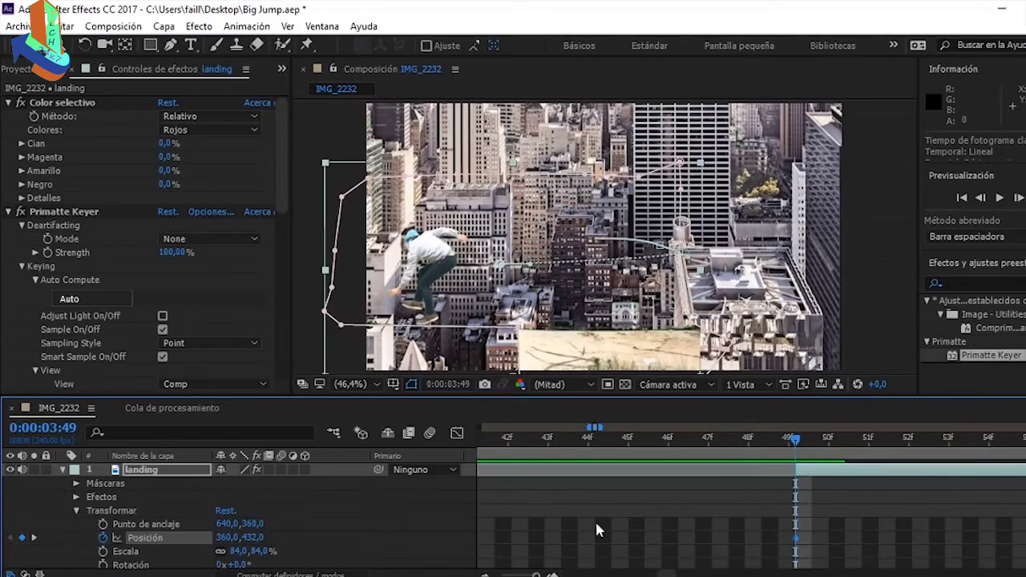
{"action": "left_click_drag", "start_coordinate": [537, 575], "coordinate": [523, 574]}
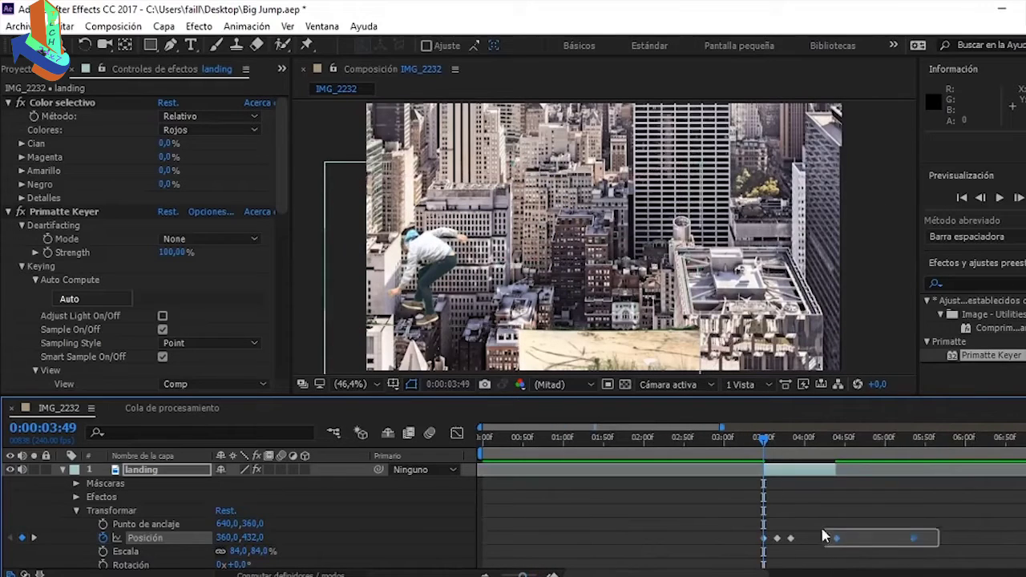
{"action": "left_click_drag", "start_coordinate": [941, 549], "coordinate": [775, 526]}
{"action": "key", "text": "Delete"}
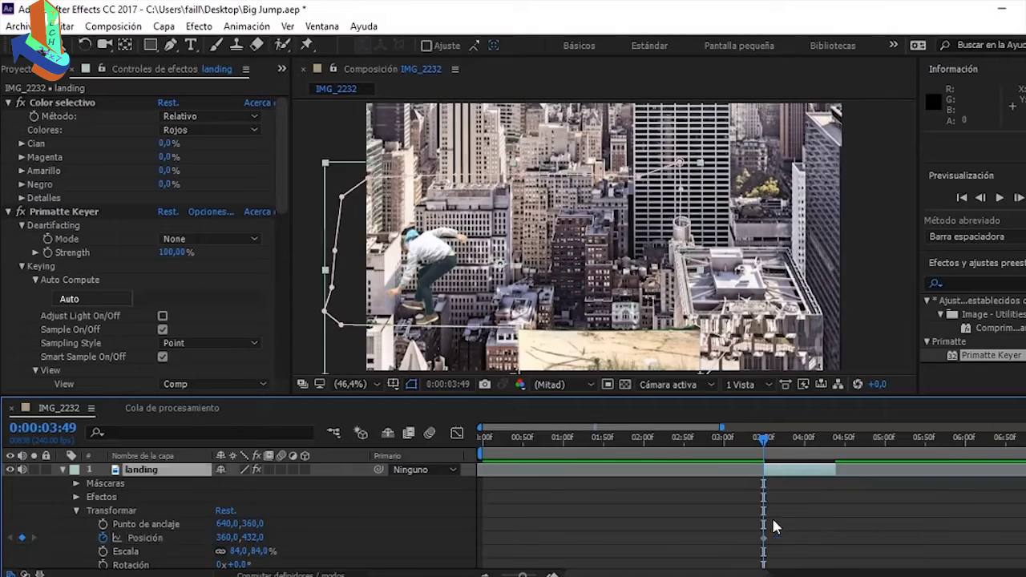
At 0:00:03:51, extend the landing layer's mask past the frame's lower-left edge to include the sandy ledge beneath the jumper
{"action": "left_click", "coordinate": [988, 201]}
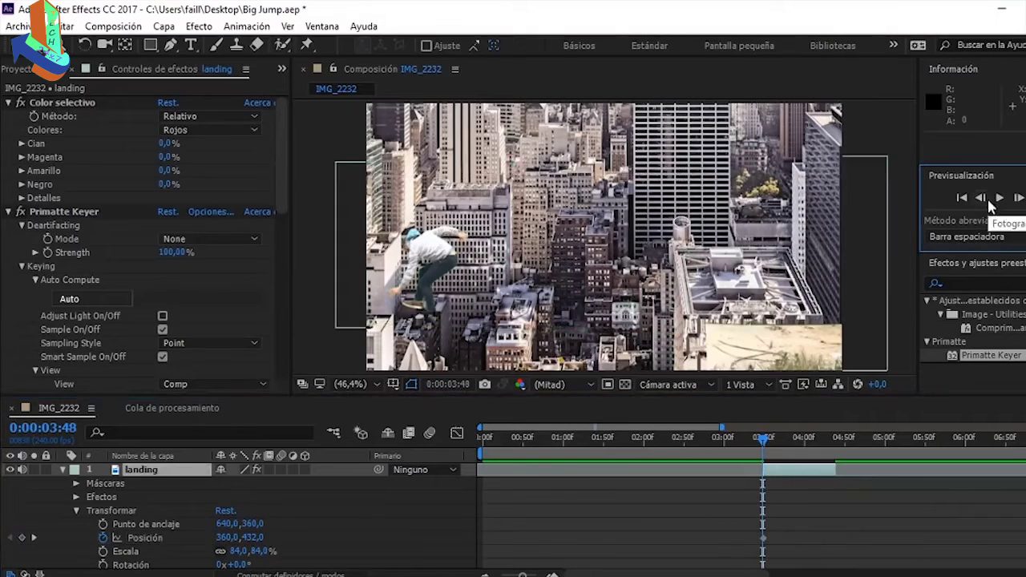
{"action": "left_click", "coordinate": [1018, 198]}
{"action": "left_click", "coordinate": [1018, 198]}
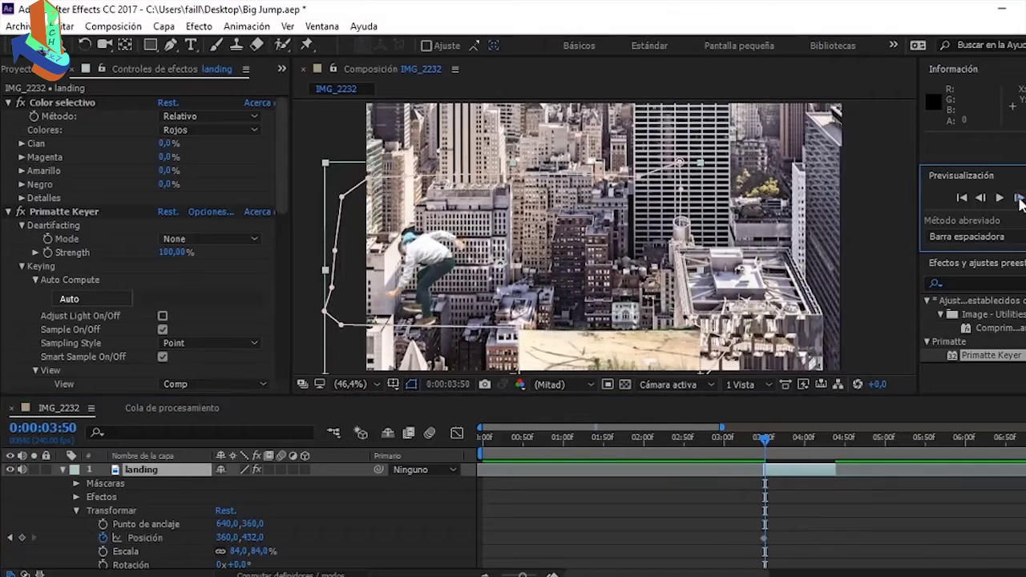
{"action": "left_click", "coordinate": [1018, 198]}
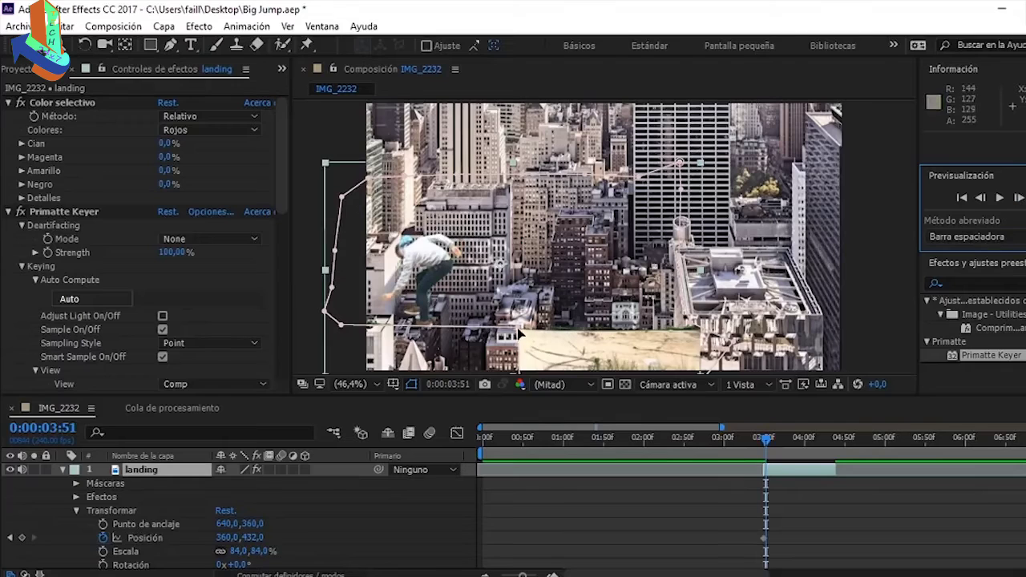
{"action": "left_click_drag", "start_coordinate": [519, 332], "coordinate": [335, 375]}
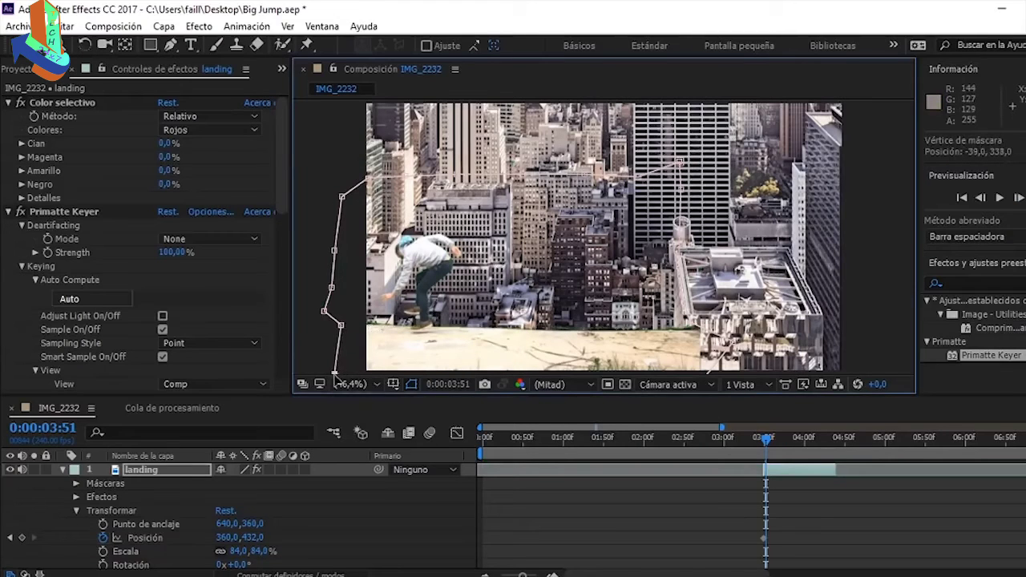
Pull the landing mask's lower and right points in beside the jumper's feet to cut away the ground right of the ledge
{"action": "key", "text": "comma"}
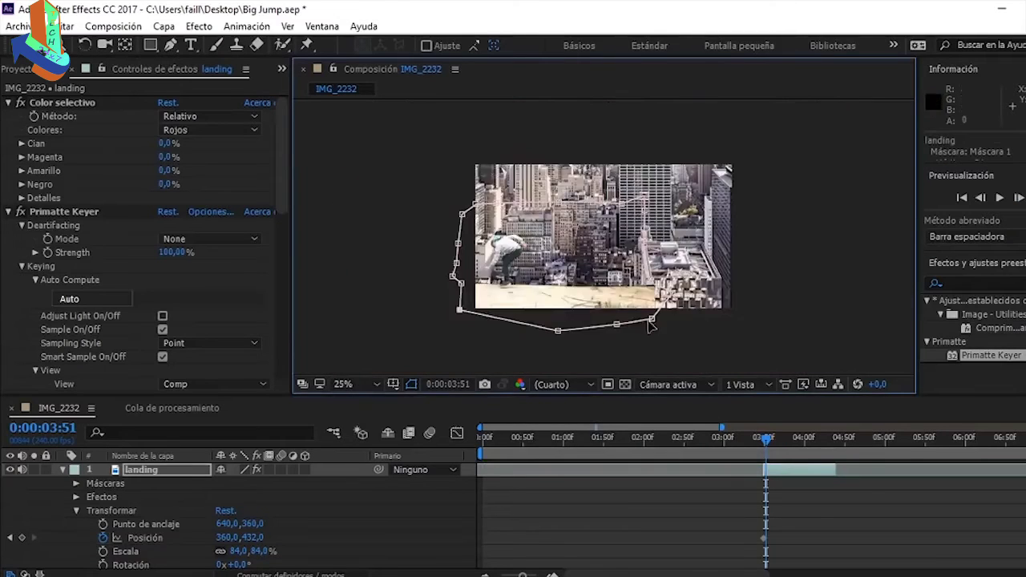
{"action": "scroll", "coordinate": [555, 330], "scroll_direction": "up", "scroll_amount": 2}
{"action": "left_click_drag", "start_coordinate": [554, 339], "coordinate": [571, 244]}
{"action": "left_click_drag", "start_coordinate": [530, 328], "coordinate": [442, 290]}
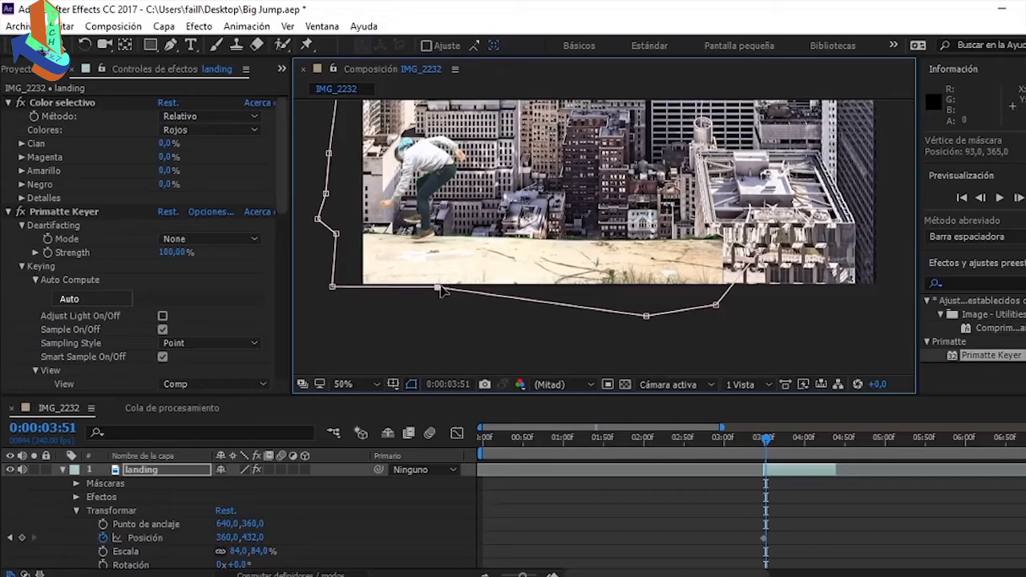
{"action": "left_click_drag", "start_coordinate": [646, 316], "coordinate": [441, 234]}
{"action": "left_click_drag", "start_coordinate": [436, 286], "coordinate": [413, 289]}
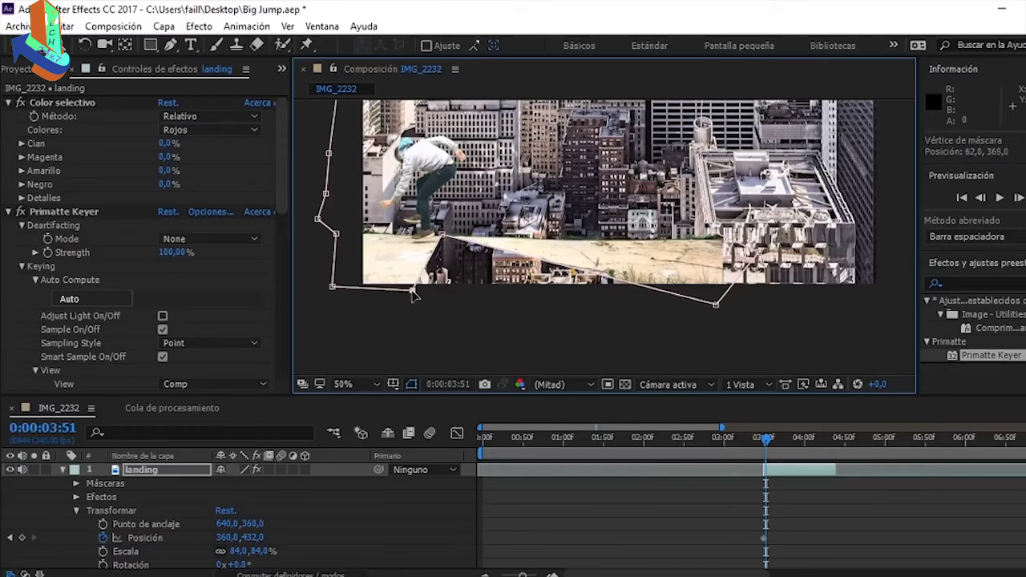
{"action": "left_click_drag", "start_coordinate": [716, 306], "coordinate": [506, 204]}
{"action": "left_click_drag", "start_coordinate": [724, 243], "coordinate": [567, 194]}
{"action": "left_click_drag", "start_coordinate": [590, 224], "coordinate": [582, 344]}
{"action": "left_click_drag", "start_coordinate": [690, 332], "coordinate": [532, 277]}
{"action": "left_click_drag", "start_coordinate": [560, 314], "coordinate": [490, 287]}
{"action": "left_click_drag", "start_coordinate": [496, 326], "coordinate": [459, 331]}
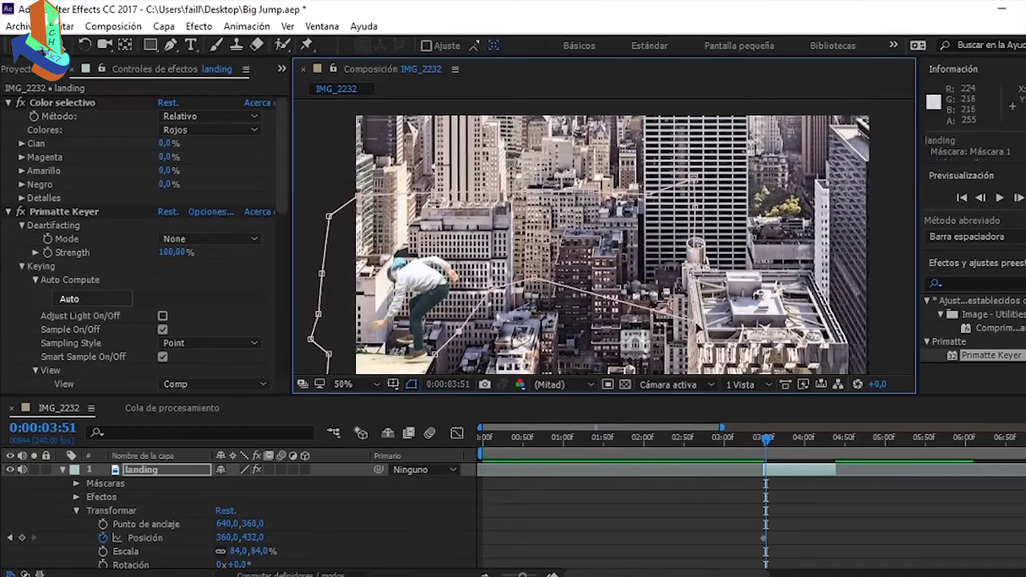
Pull the landing mask's remaining upper-right points in close around the jumper's head and back
{"action": "left_click_drag", "start_coordinate": [593, 273], "coordinate": [497, 247]}
{"action": "left_click_drag", "start_coordinate": [682, 277], "coordinate": [475, 229]}
{"action": "left_click_drag", "start_coordinate": [696, 207], "coordinate": [469, 218]}
{"action": "left_click_drag", "start_coordinate": [695, 177], "coordinate": [441, 214]}
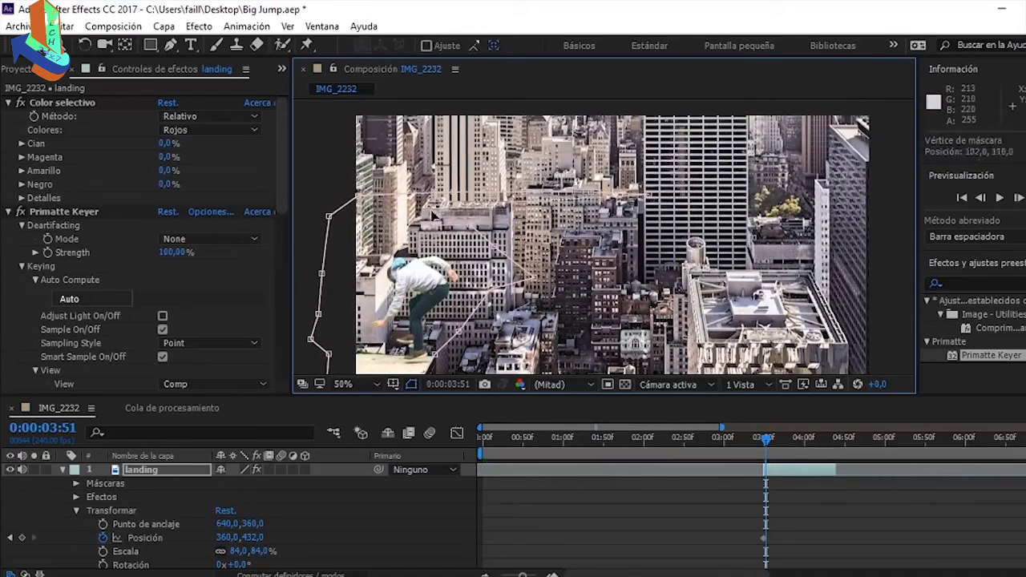
{"action": "left_click_drag", "start_coordinate": [649, 195], "coordinate": [341, 211]}
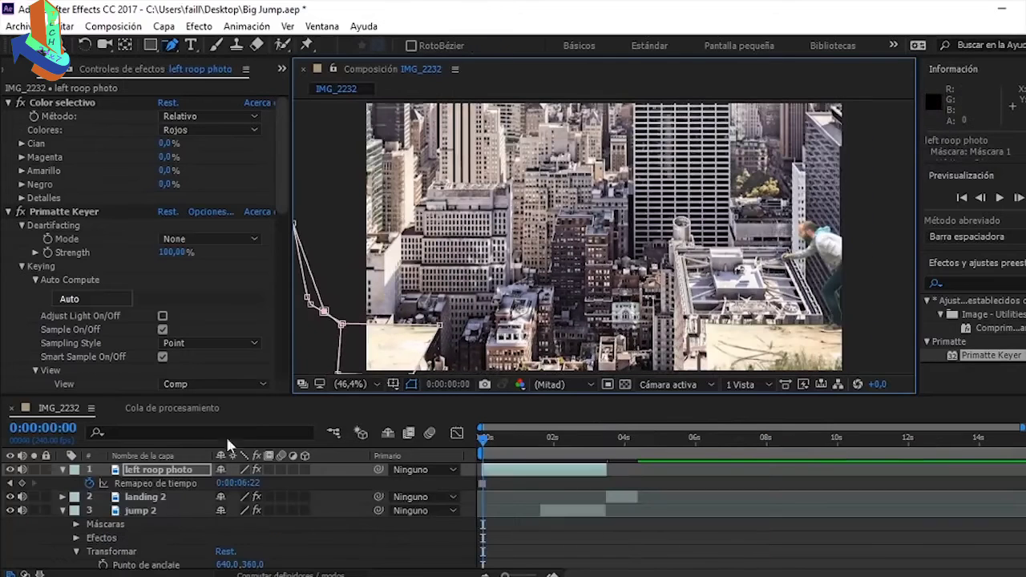
Save the project and preview the composition
{"action": "left_click", "coordinate": [24, 26]}
{"action": "left_click", "coordinate": [32, 167]}
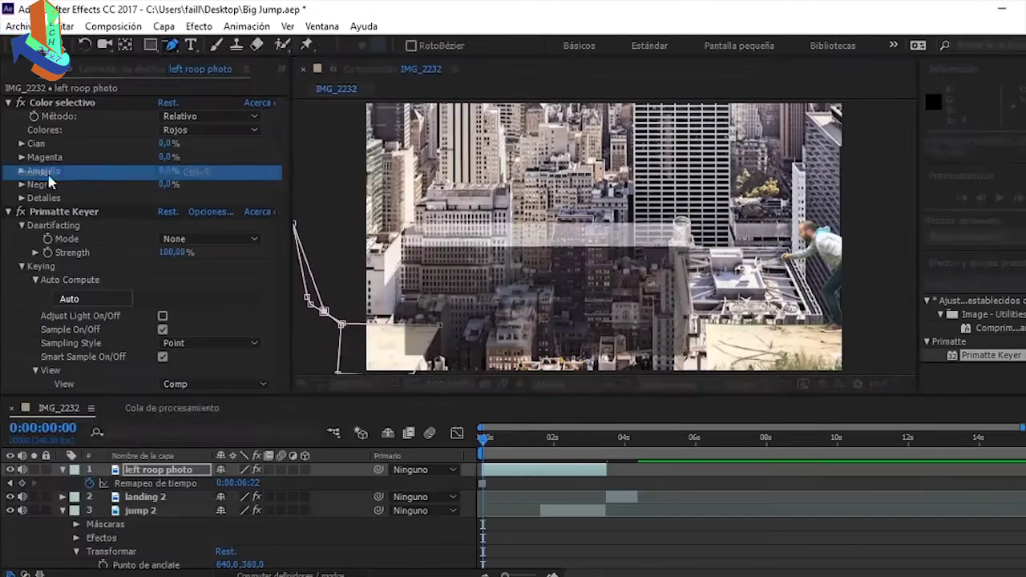
{"action": "left_click", "coordinate": [634, 548]}
{"action": "key", "text": "space"}
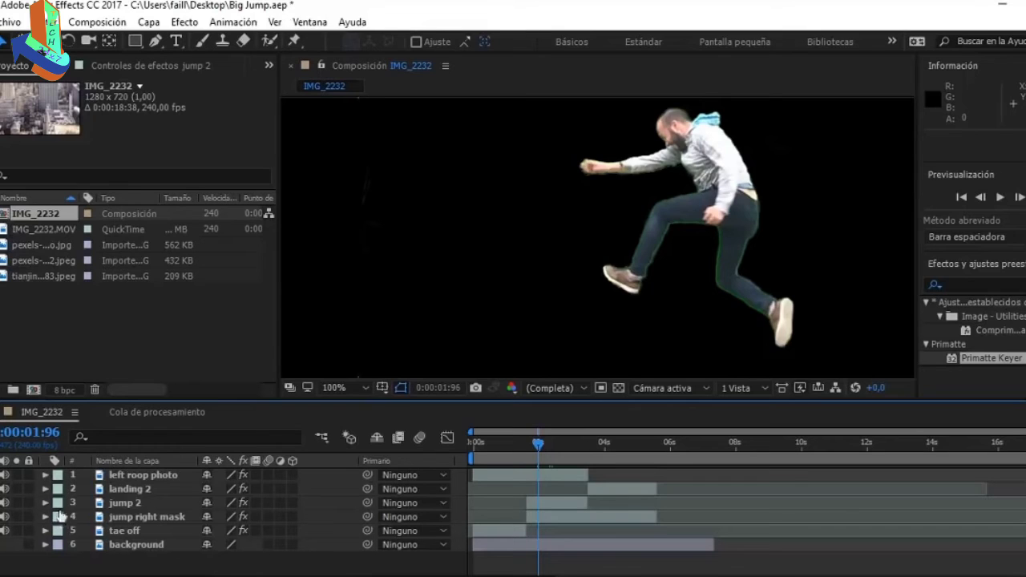
In jump 2's Primatte Keyer, sample the replacement color from the green edge of the jumper's trousers and set the defocus layer to 6. background
{"action": "left_click", "coordinate": [45, 503]}
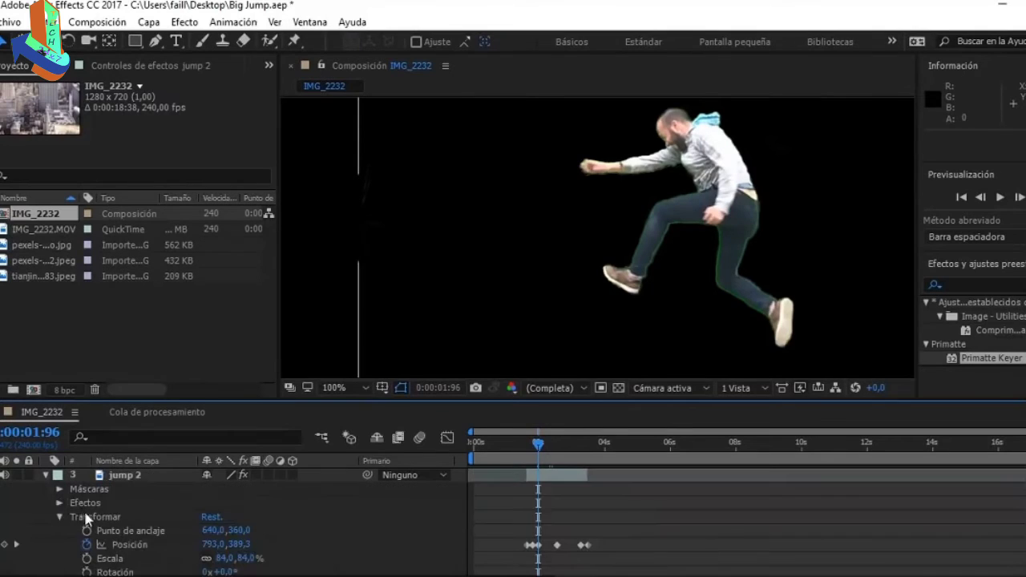
{"action": "left_click", "coordinate": [59, 517]}
{"action": "left_click", "coordinate": [59, 503]}
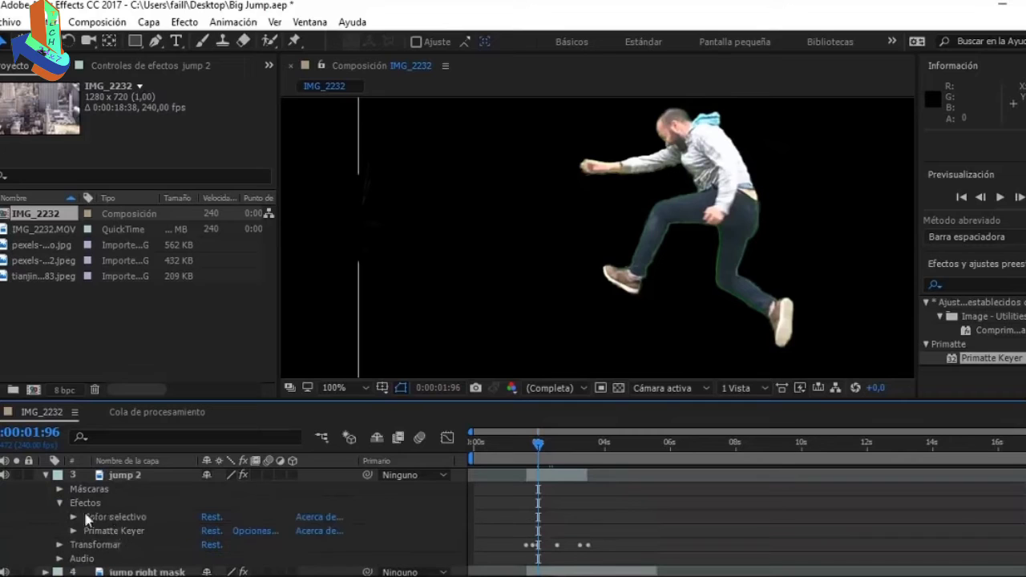
{"action": "left_click", "coordinate": [125, 532]}
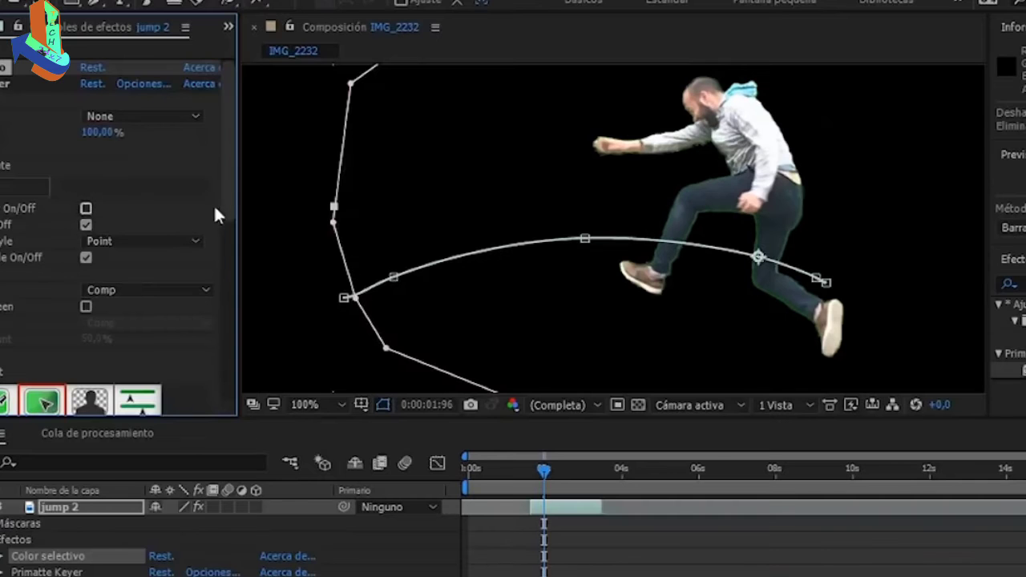
{"action": "left_click_drag", "start_coordinate": [229, 188], "coordinate": [236, 327]}
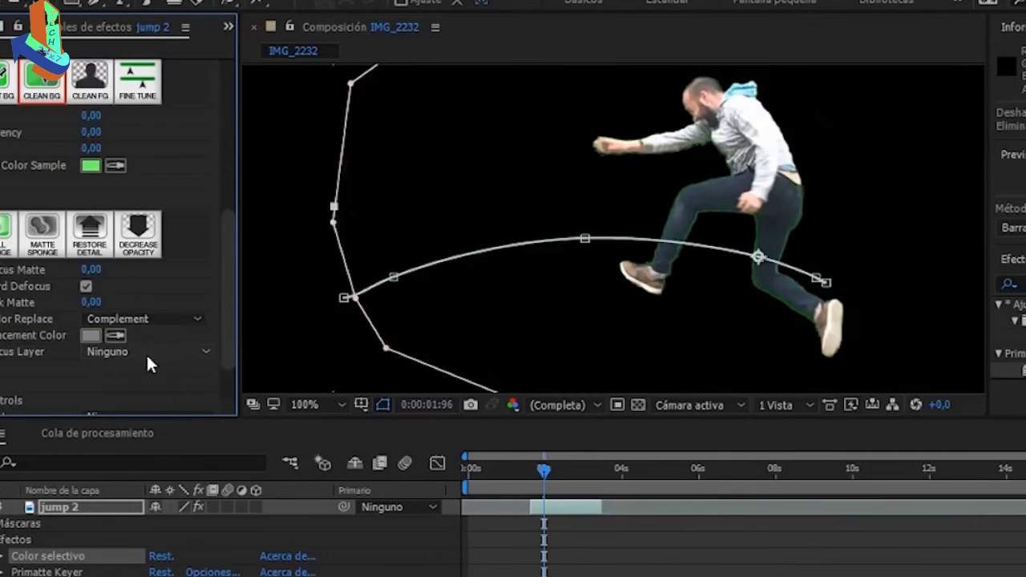
{"action": "left_click", "coordinate": [116, 335]}
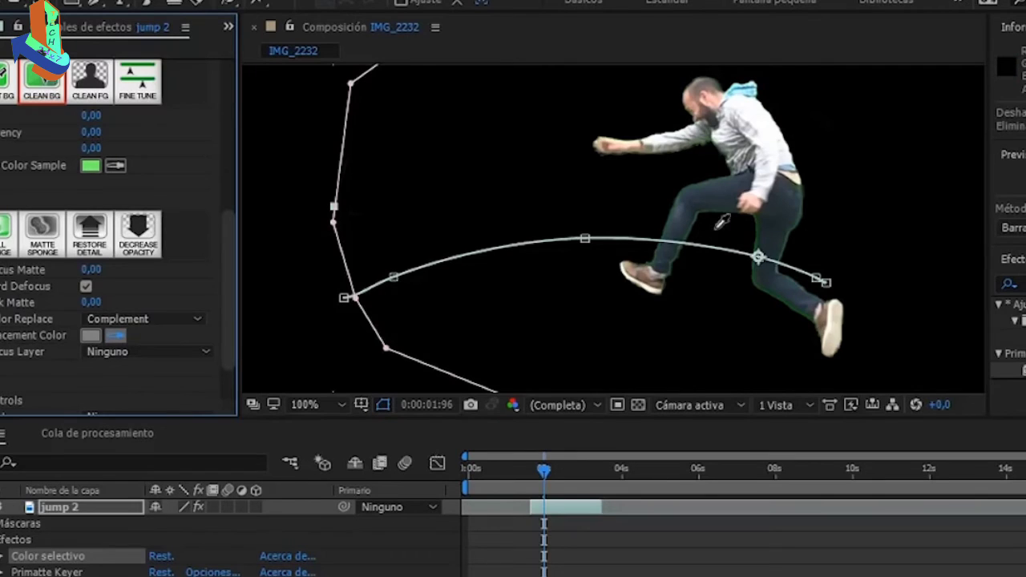
{"action": "left_click", "coordinate": [758, 226]}
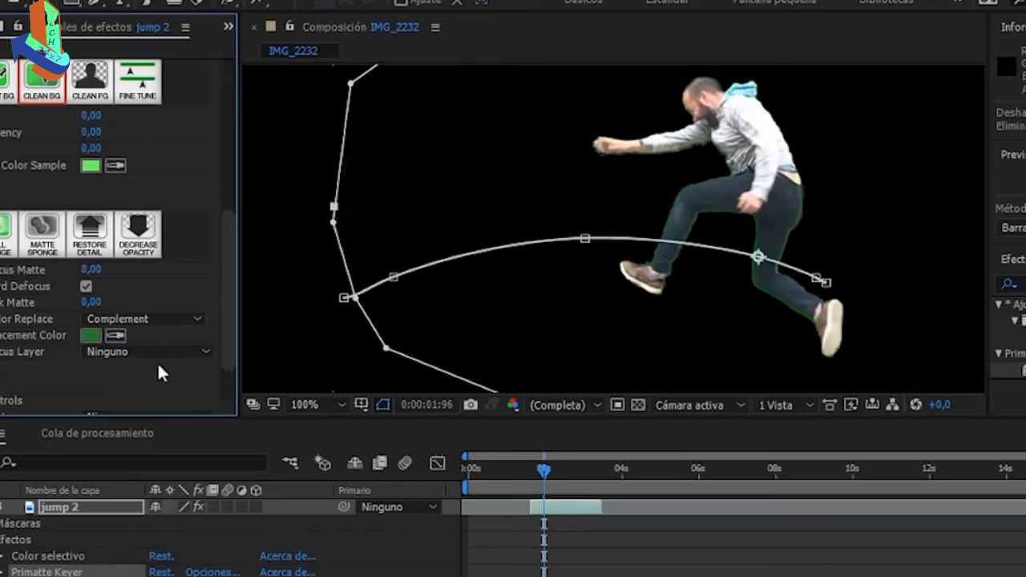
{"action": "left_click", "coordinate": [191, 352]}
{"action": "left_click", "coordinate": [183, 510]}
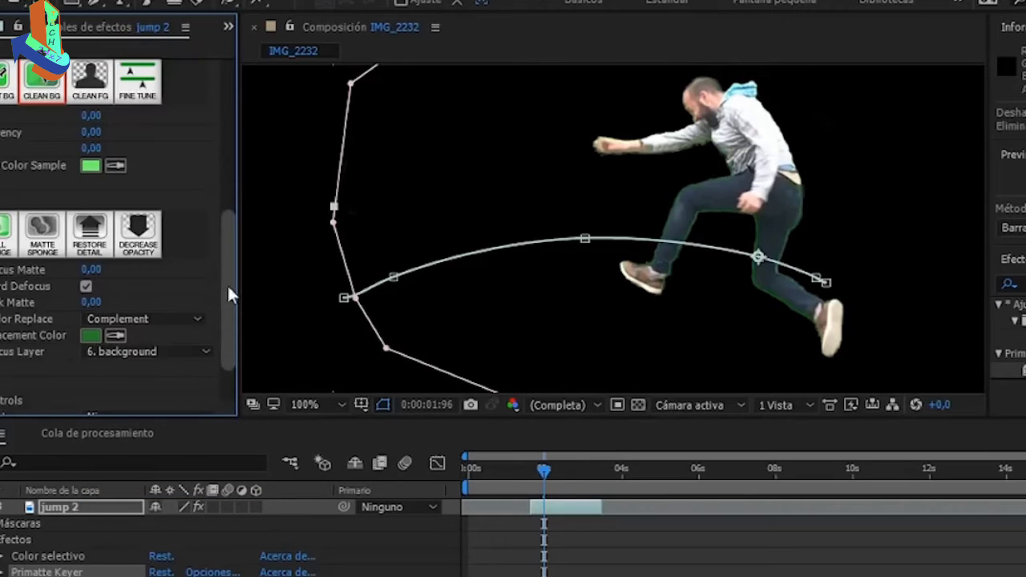
Set the Primatte spill killer's color mode to Green on jump 2 and inspect the jumper's legs against the skyline
{"action": "scroll", "coordinate": [227, 284], "scroll_direction": "down", "scroll_amount": 3}
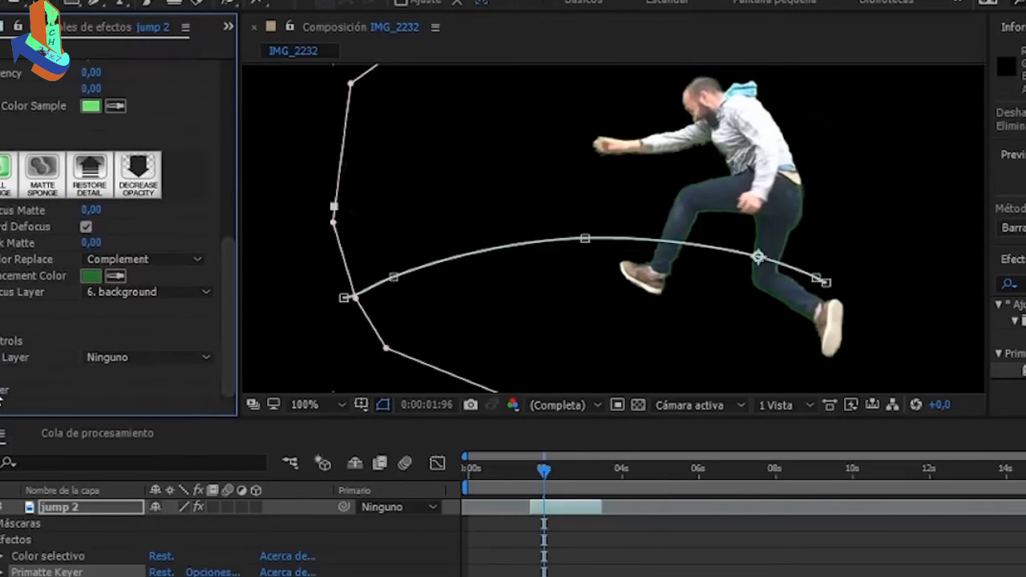
{"action": "scroll", "coordinate": [197, 365], "scroll_direction": "down", "scroll_amount": 5}
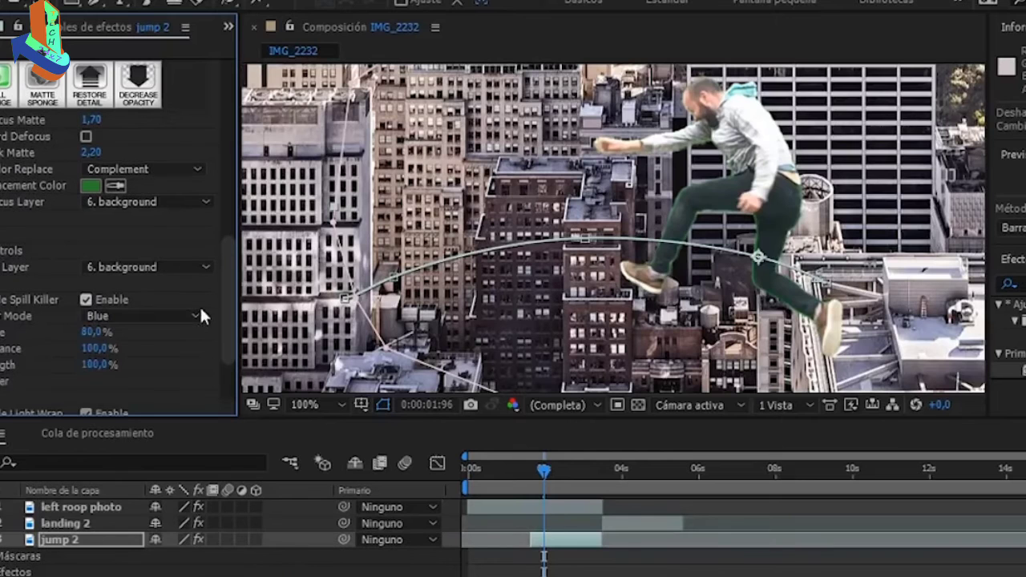
{"action": "left_click", "coordinate": [194, 316]}
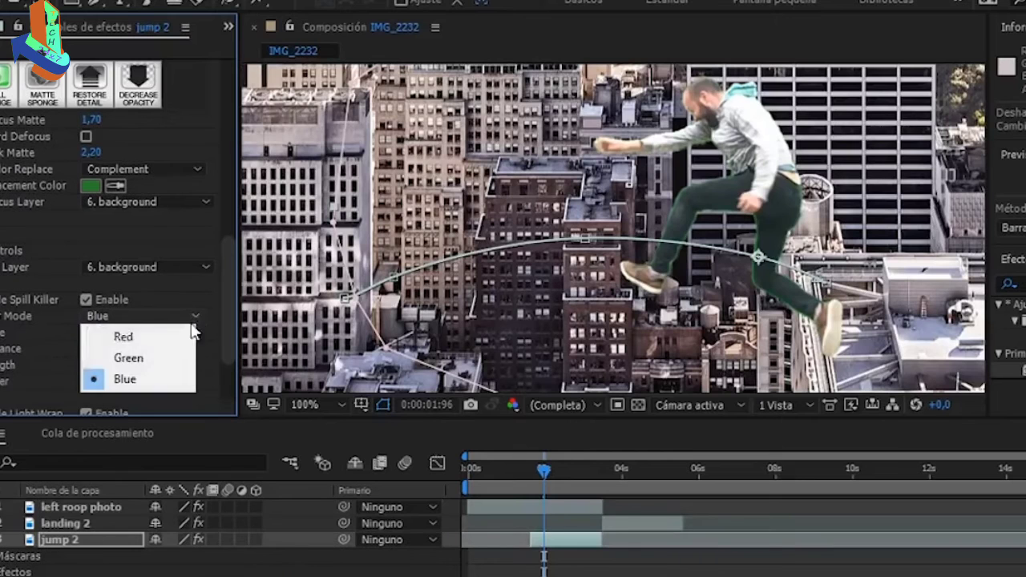
{"action": "left_click", "coordinate": [169, 358]}
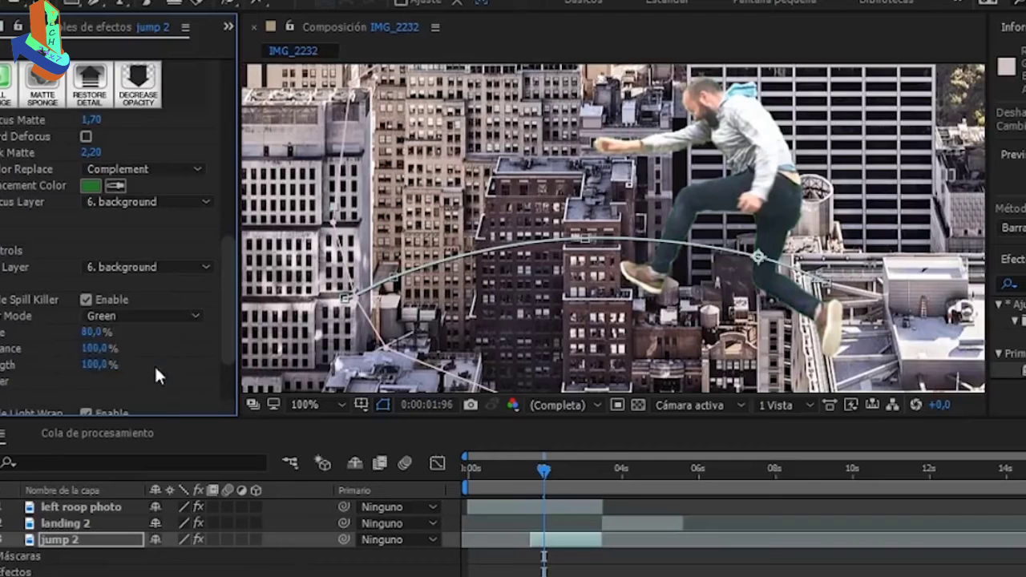
{"action": "scroll", "coordinate": [666, 236], "scroll_direction": "up", "scroll_amount": 4}
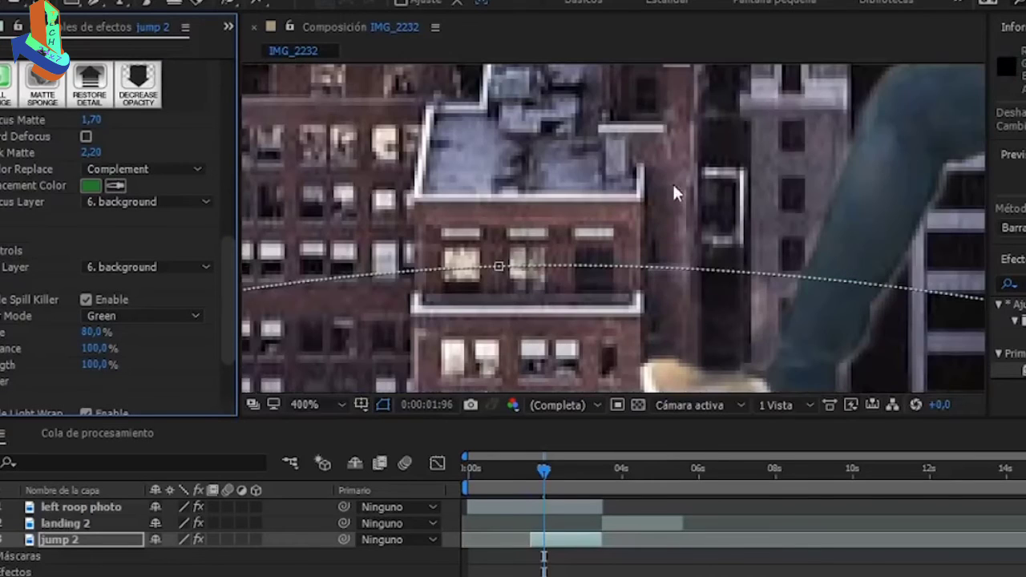
{"action": "scroll", "coordinate": [872, 220], "scroll_direction": "down", "scroll_amount": 4}
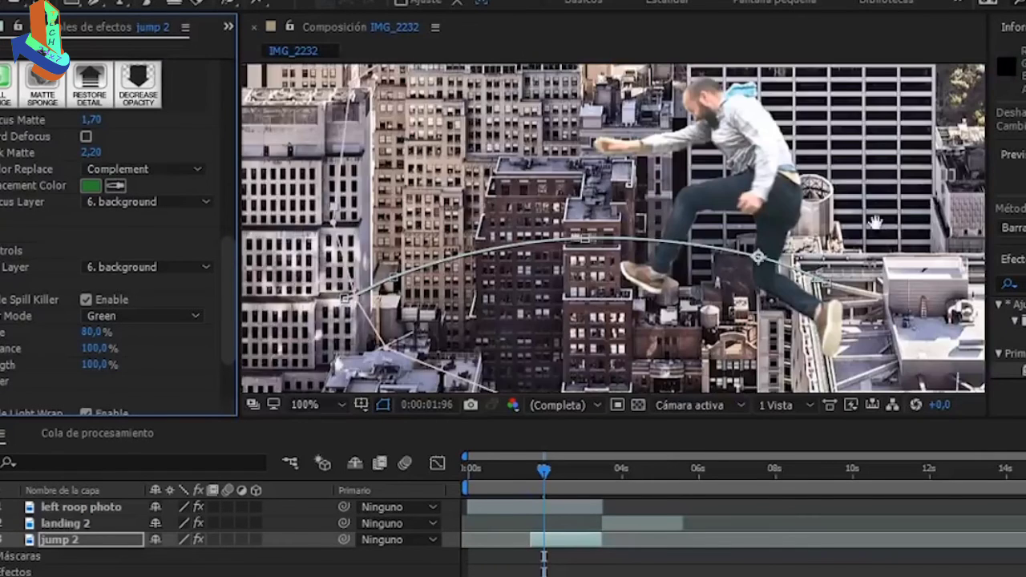
Apply the Curves (Curvas) color correction effect to the take off layer
{"action": "left_click_drag", "start_coordinate": [876, 223], "coordinate": [725, 202]}
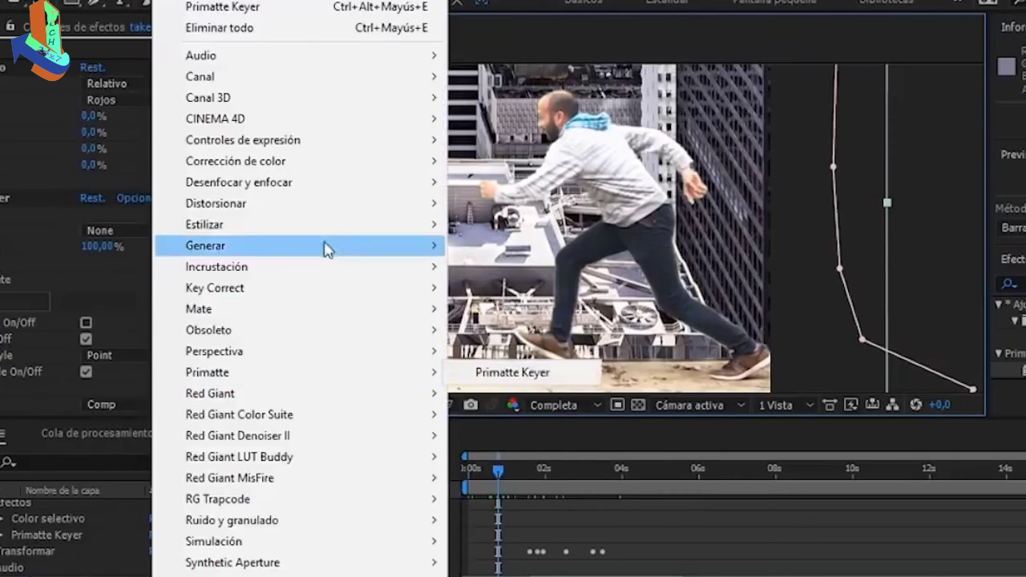
{"action": "mouse_move", "coordinate": [381, 202]}
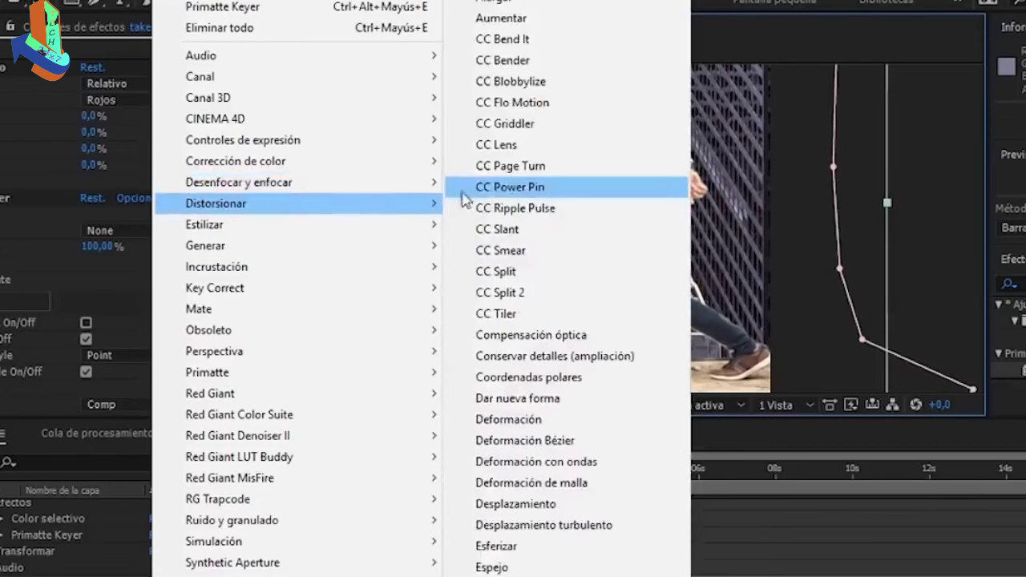
{"action": "mouse_move", "coordinate": [383, 166]}
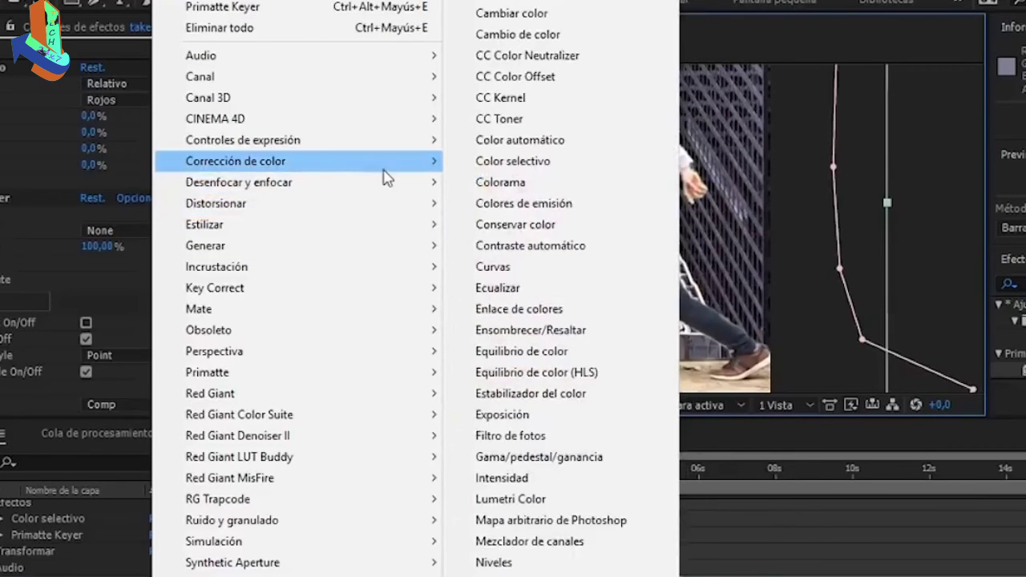
{"action": "left_click", "coordinate": [518, 271]}
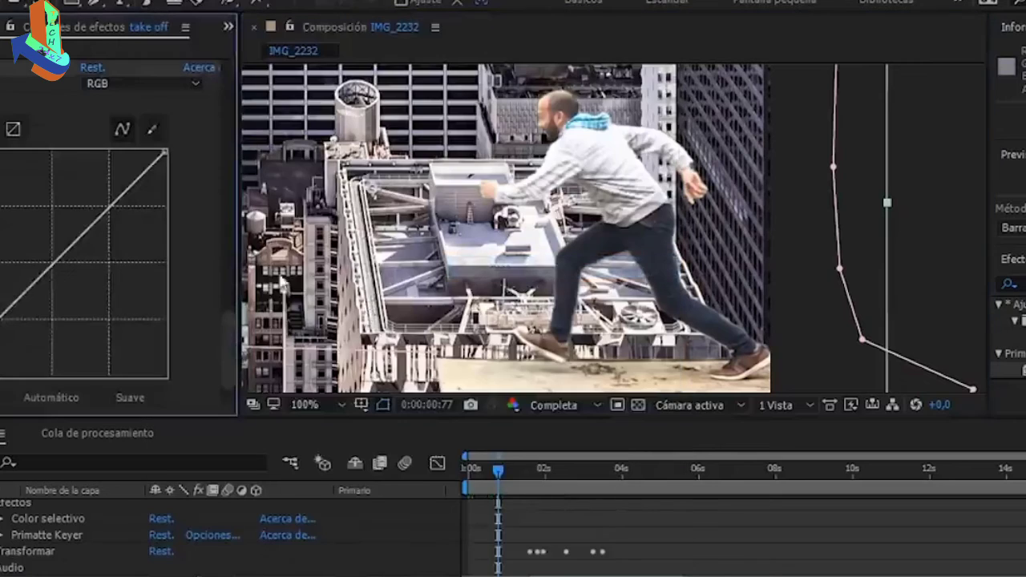
Bend the middle of the take off layer's RGB curve moderately below the diagonal to darken the runner's midtones
{"action": "left_click_drag", "start_coordinate": [72, 248], "coordinate": [92, 257]}
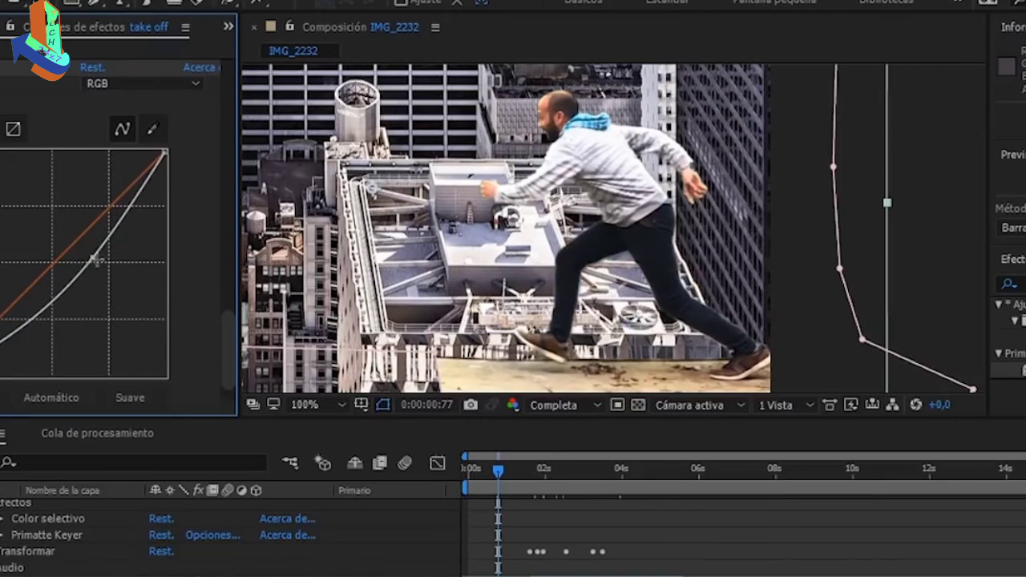
{"action": "key", "text": "comma"}
{"action": "key", "text": "comma"}
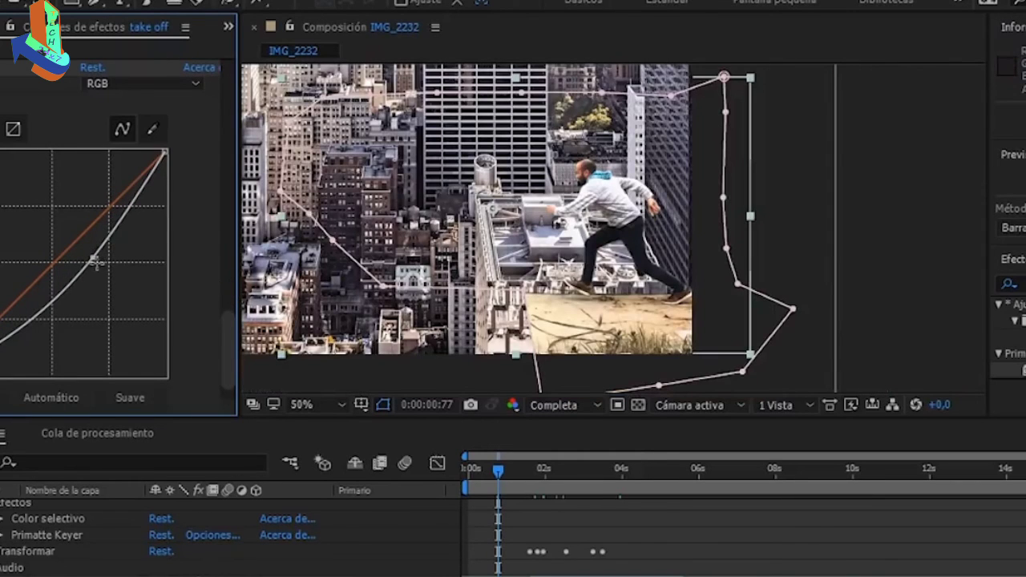
{"action": "left_click_drag", "start_coordinate": [95, 260], "coordinate": [90, 261]}
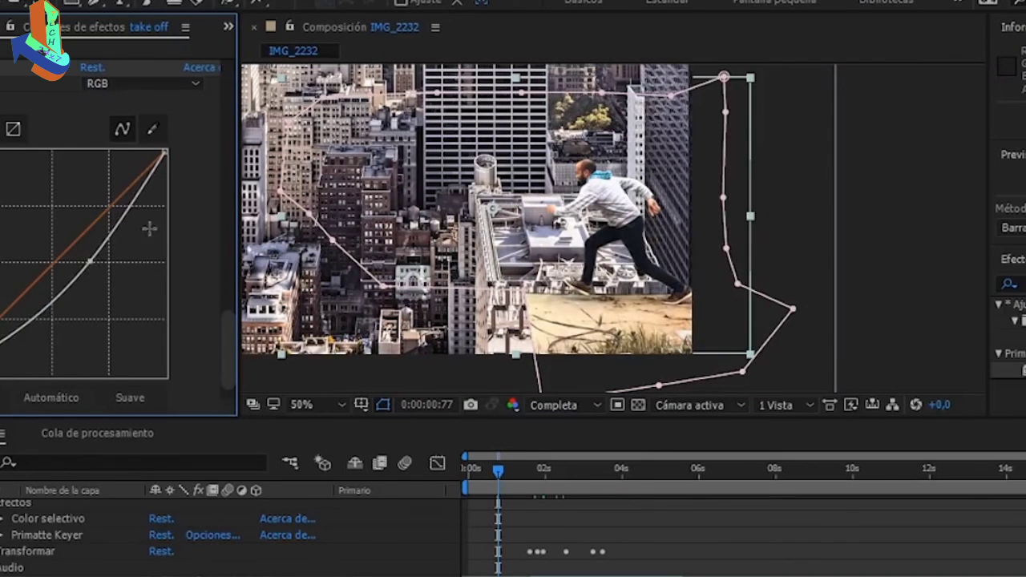